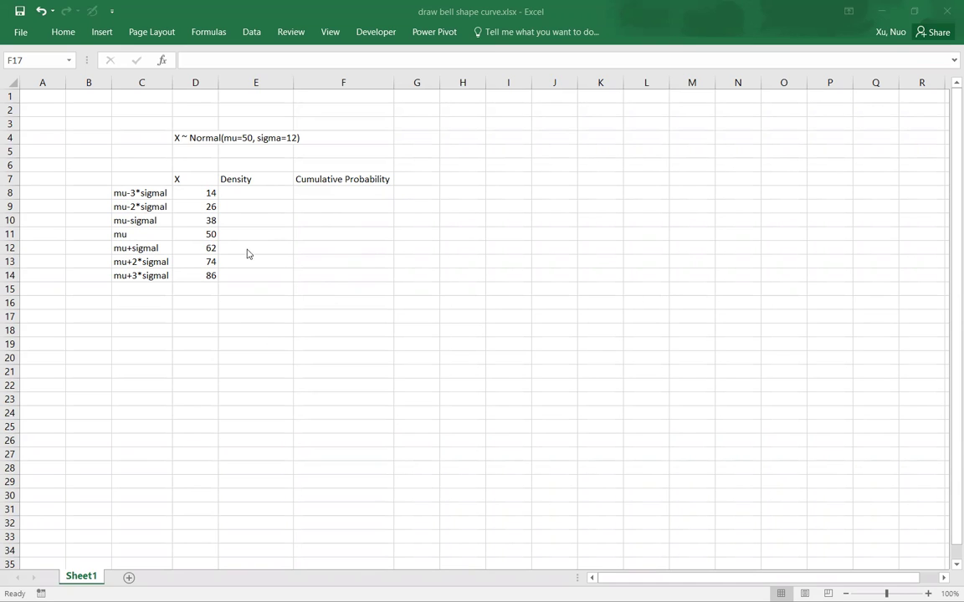
- Enter =NORM.DIST(D8,50,12,FALSE) in E8, giving density 0.000369321 for x = 14
left_click(242, 193)
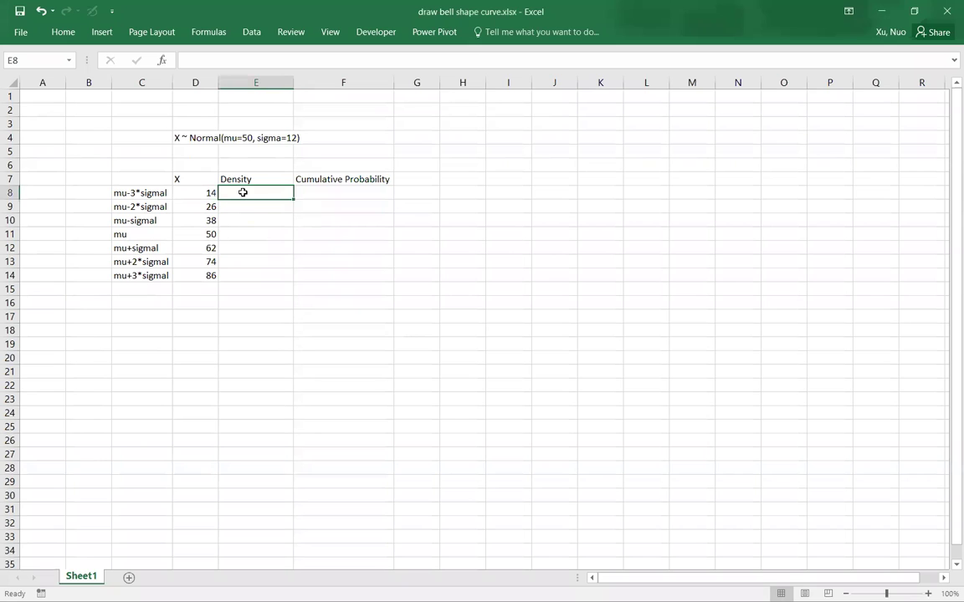
type("=no")
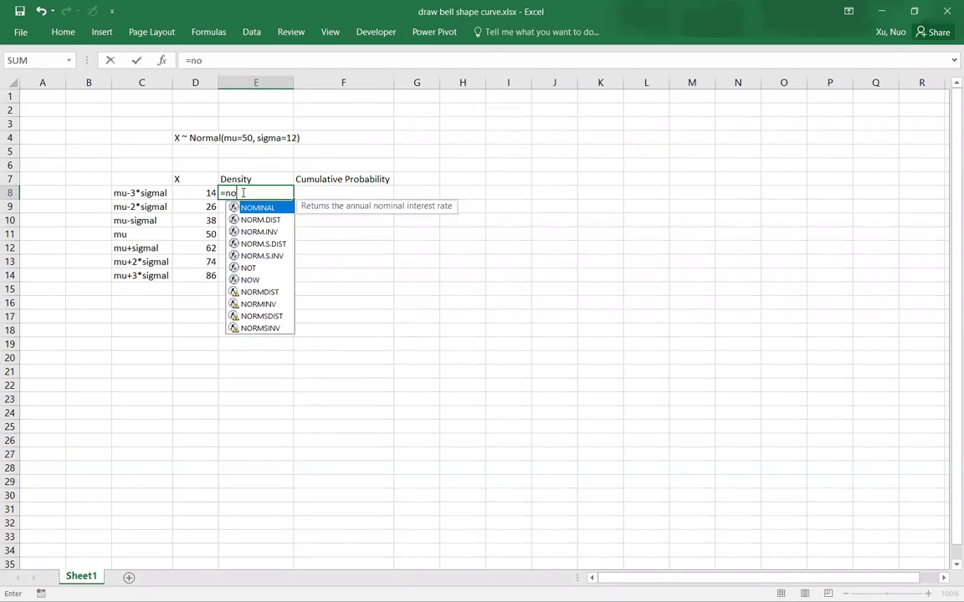
type("rm")
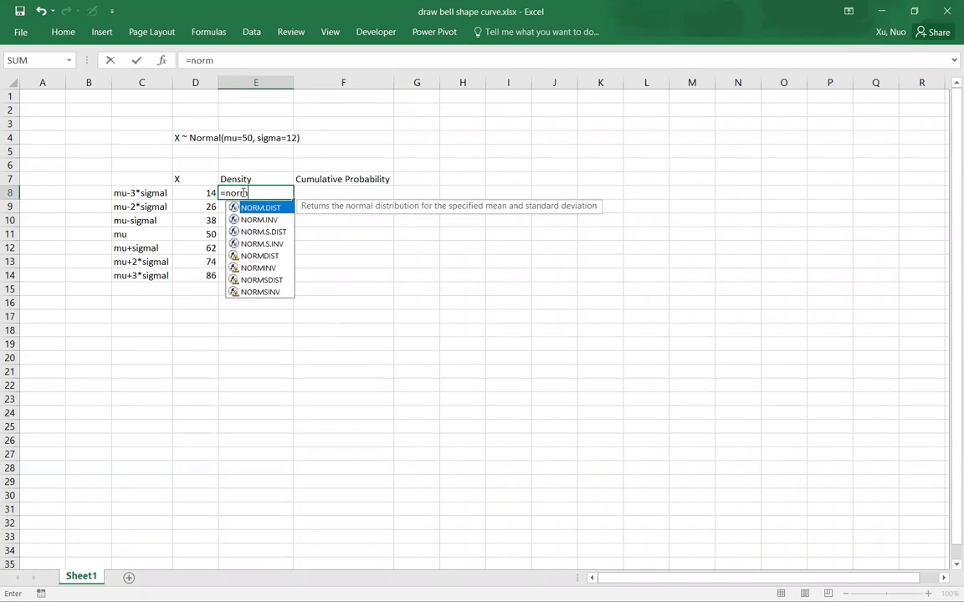
type(".dist")
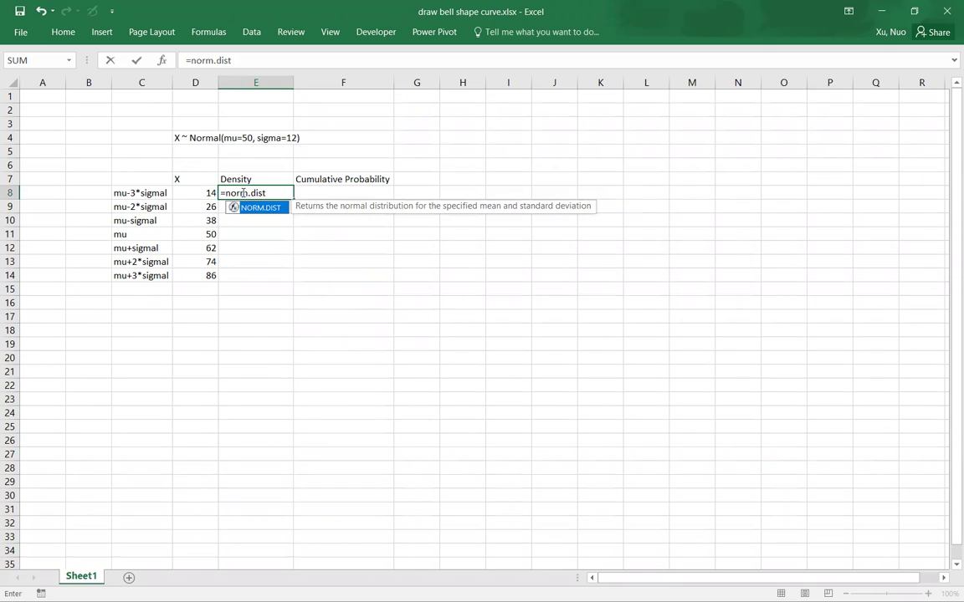
type("(")
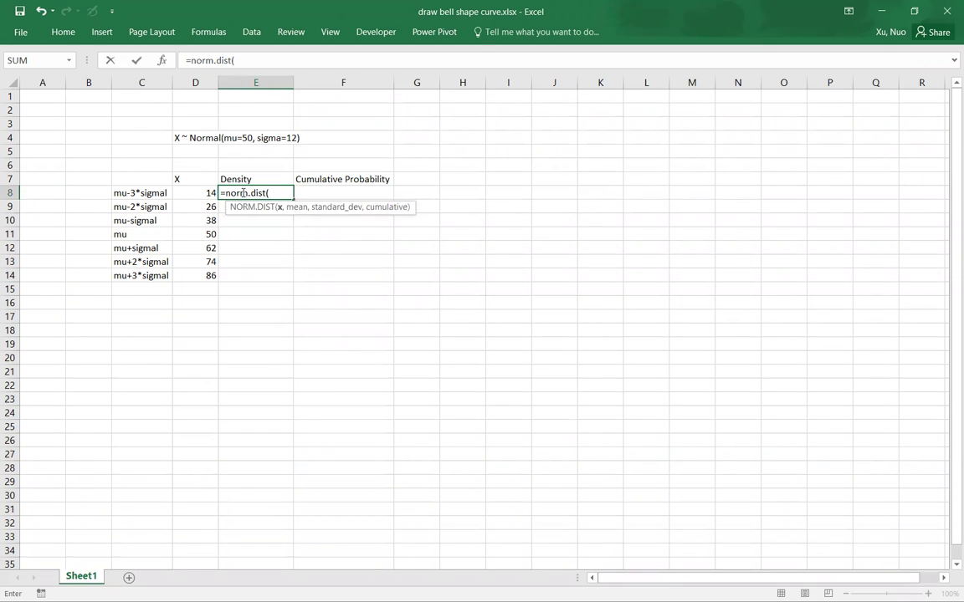
left_click(194, 192)
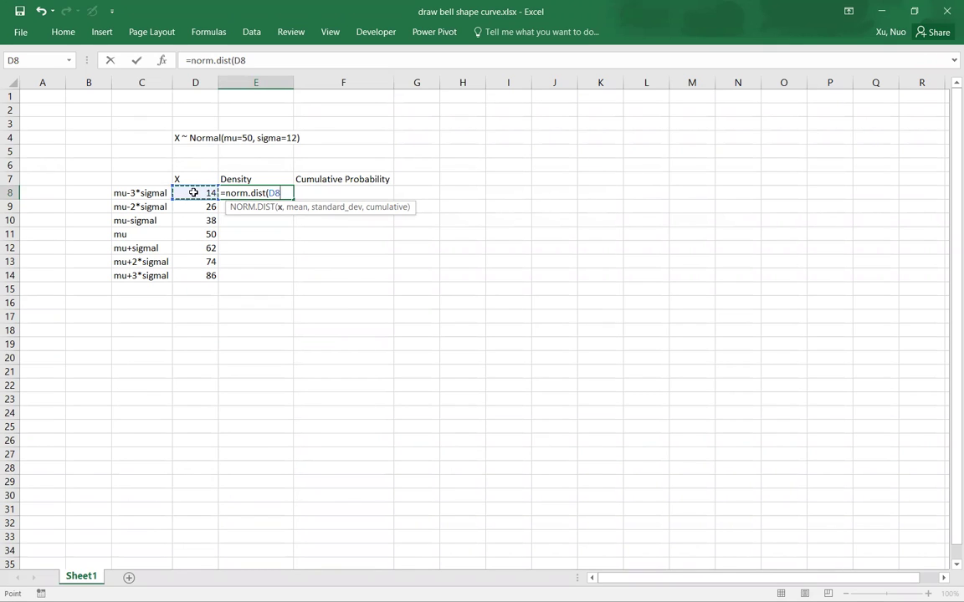
type(",")
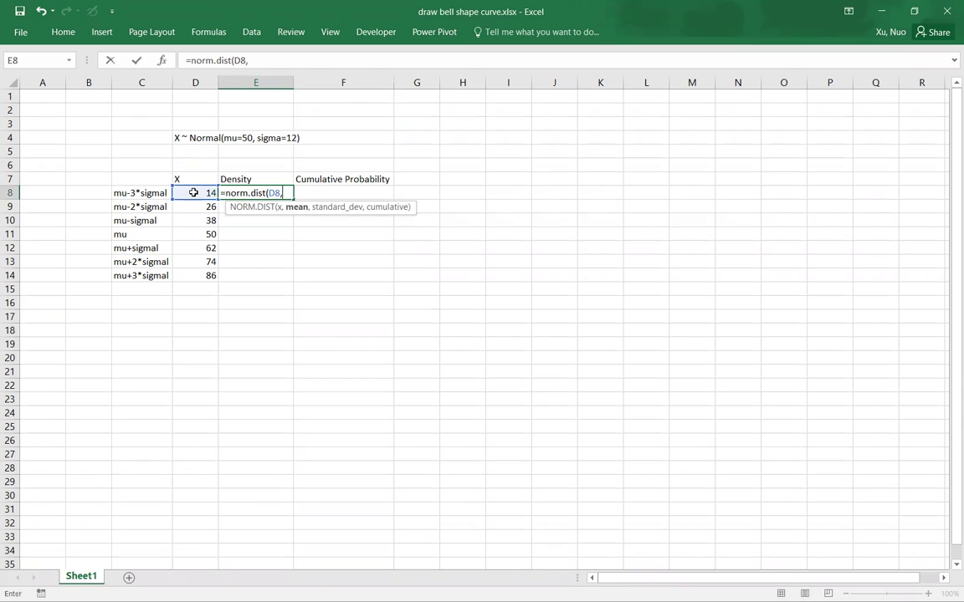
type("50,")
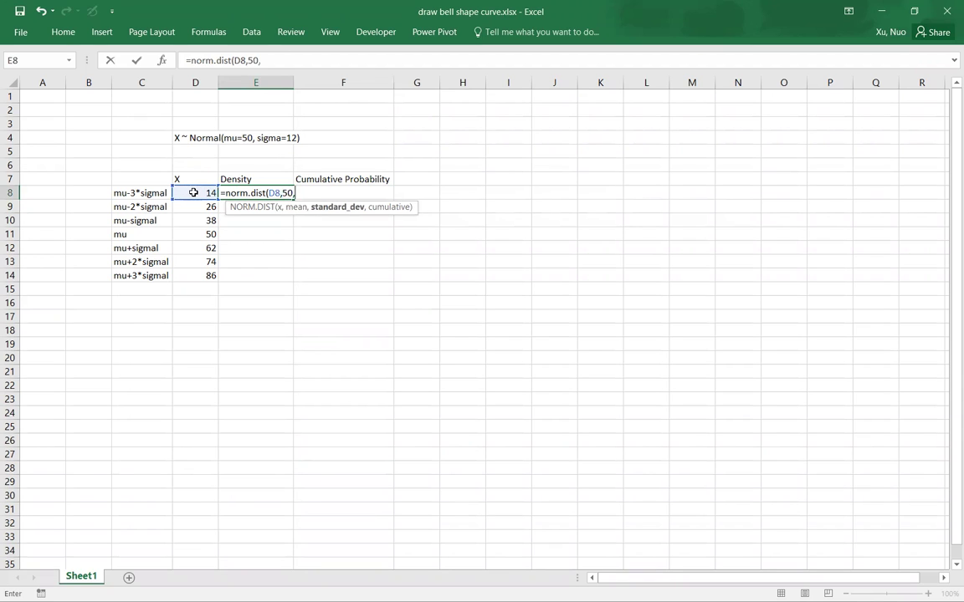
type("12,")
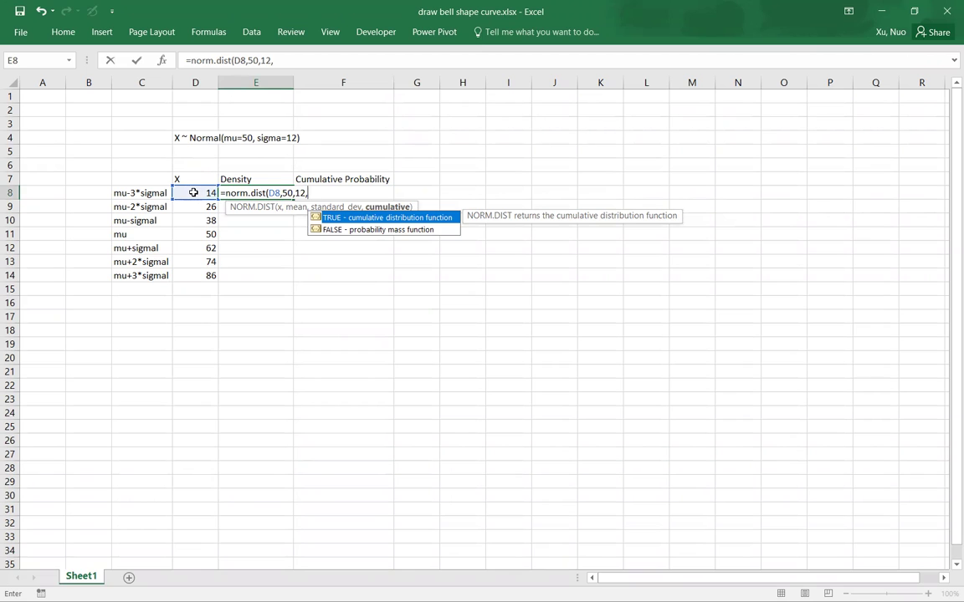
type("false)")
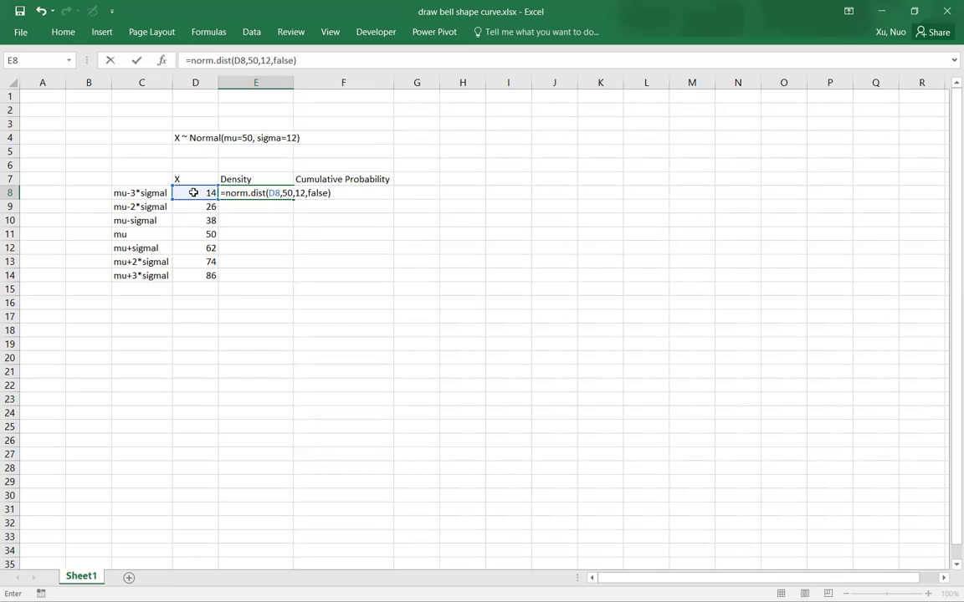
key("Return")
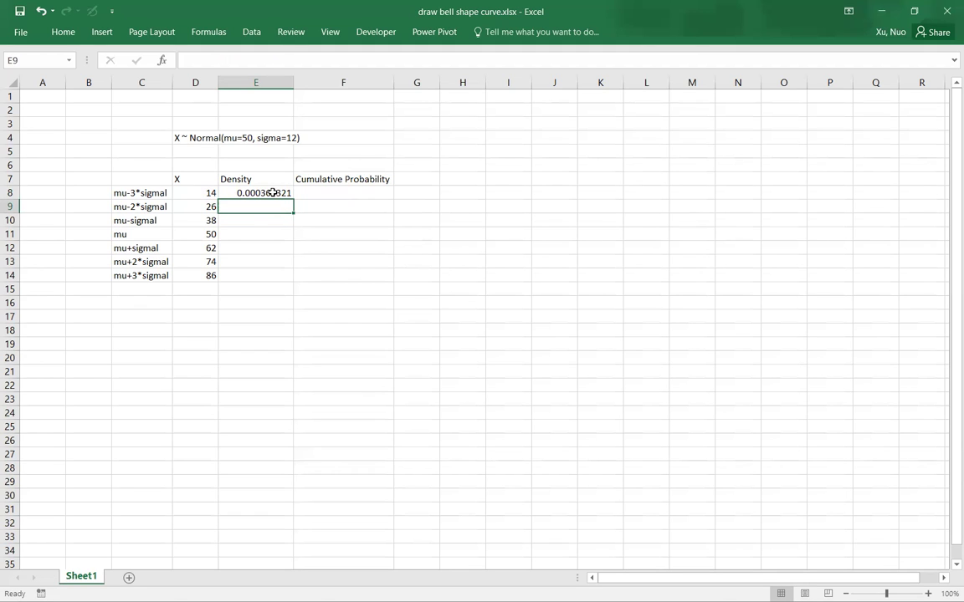
- Enter =NORM.DIST(D8,50,12,TRUE) in F8, giving cumulative probability 0.001349898 for x = 14
left_click(335, 192)
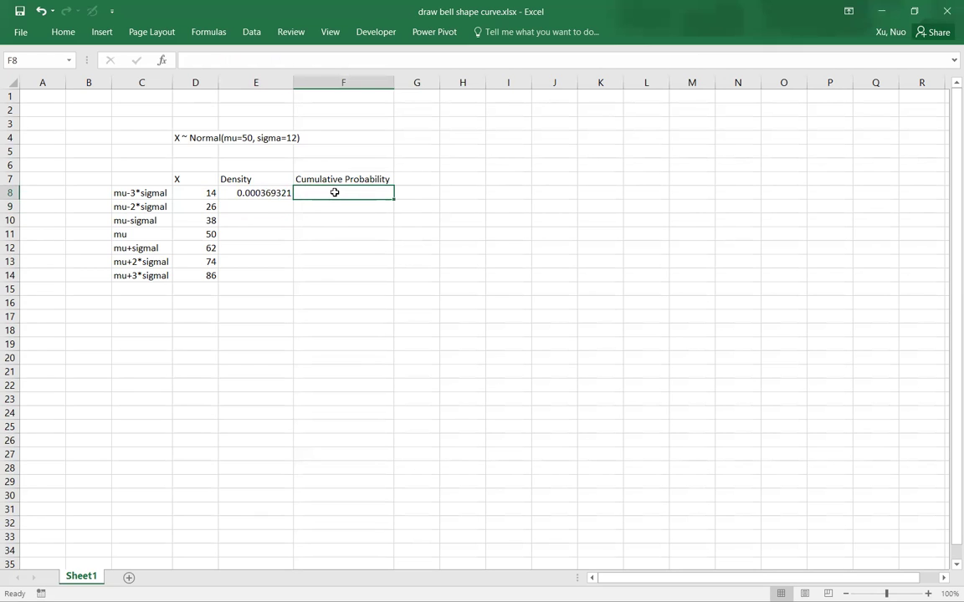
type("=")
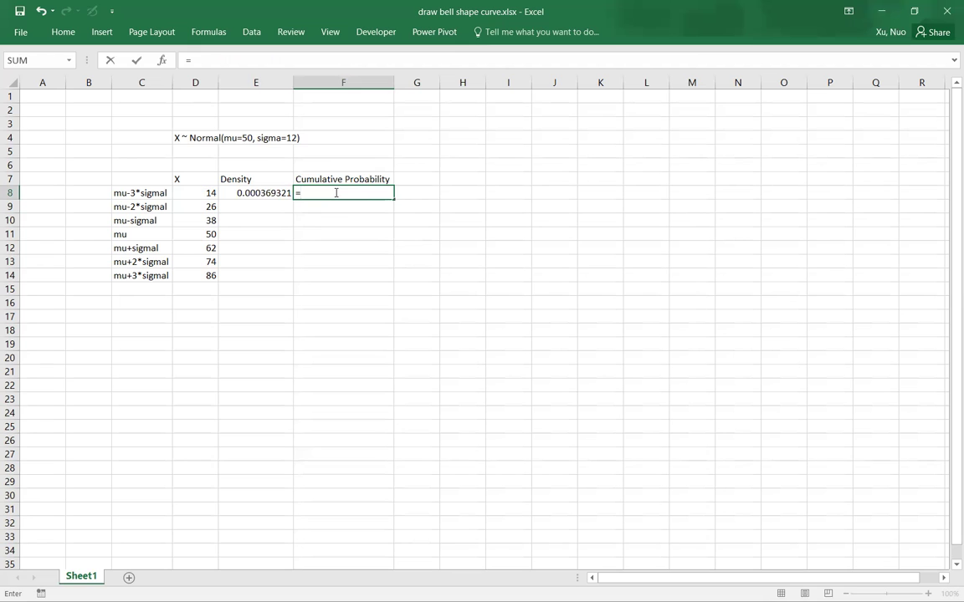
type("norm.")
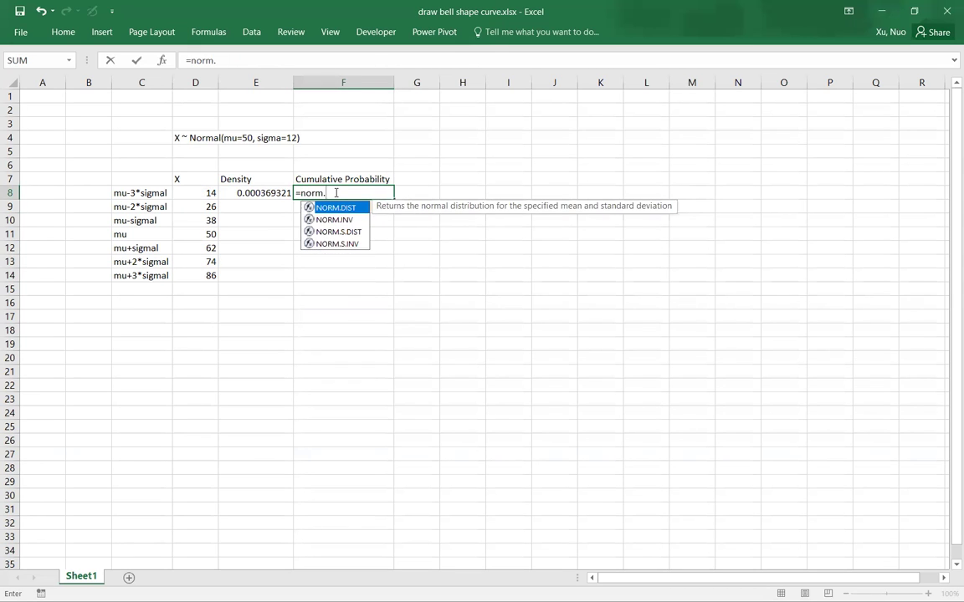
type("dist(")
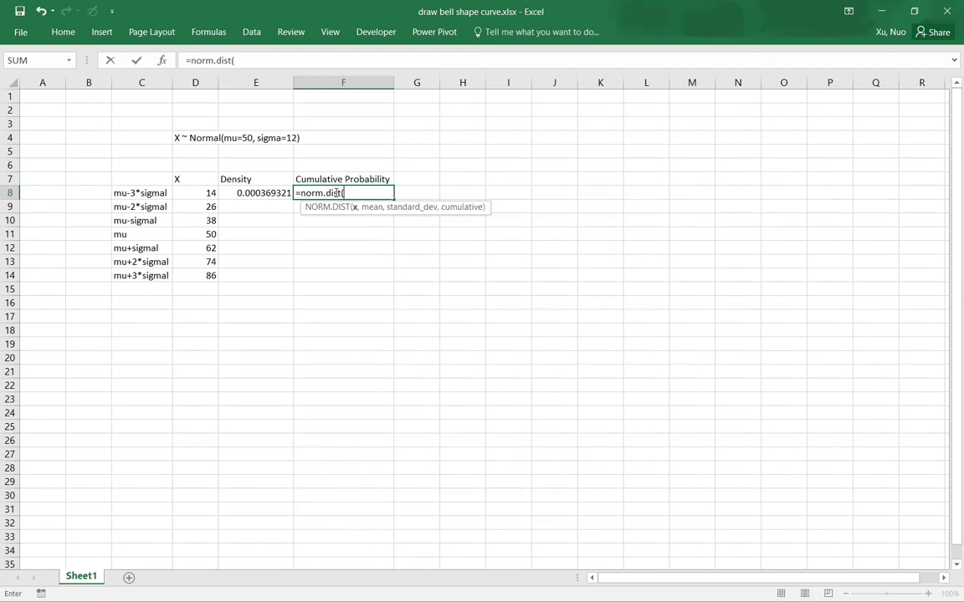
left_click(198, 192)
type(",50")
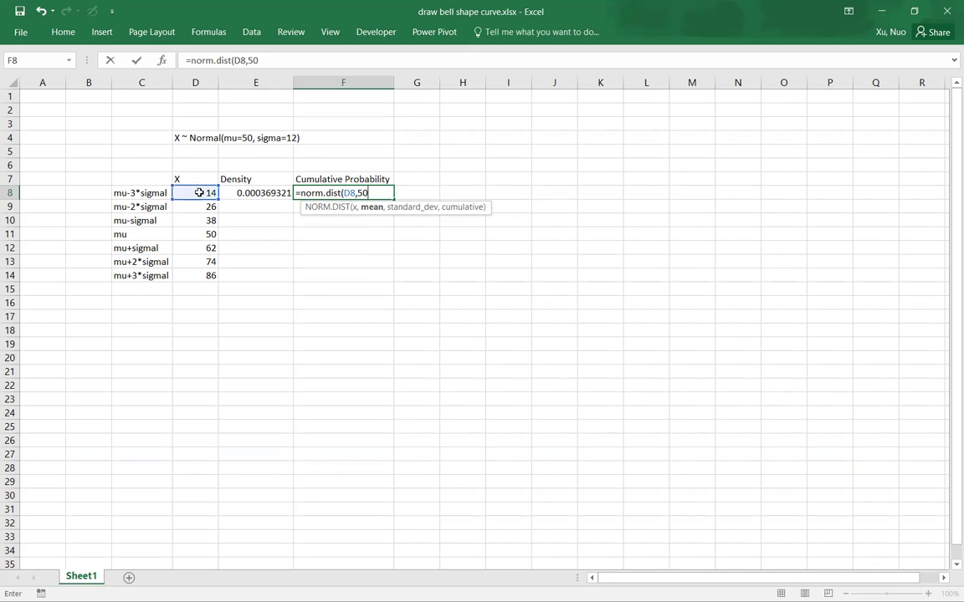
type(",12,")
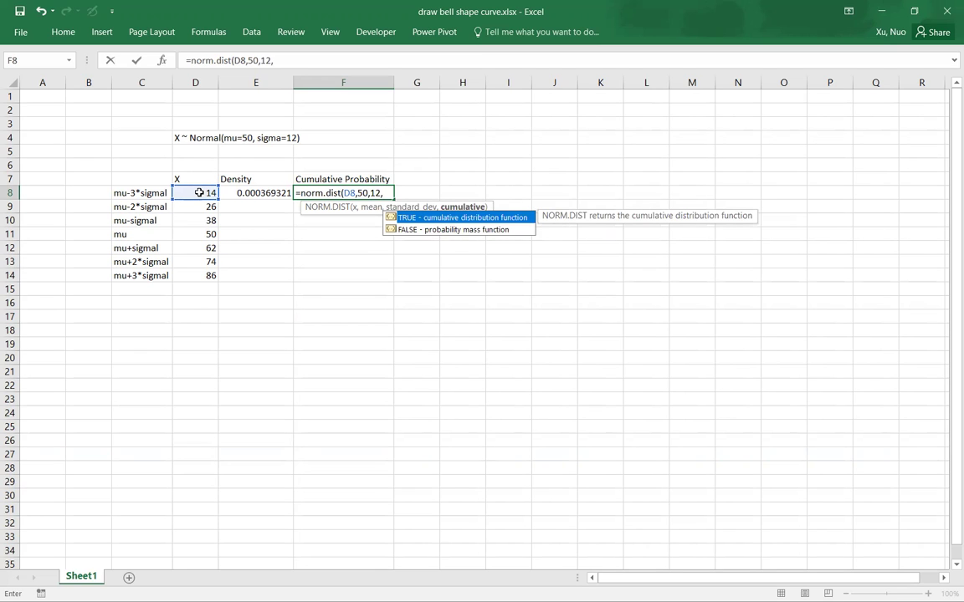
type("t")
type("re")
type("e")
type(")")
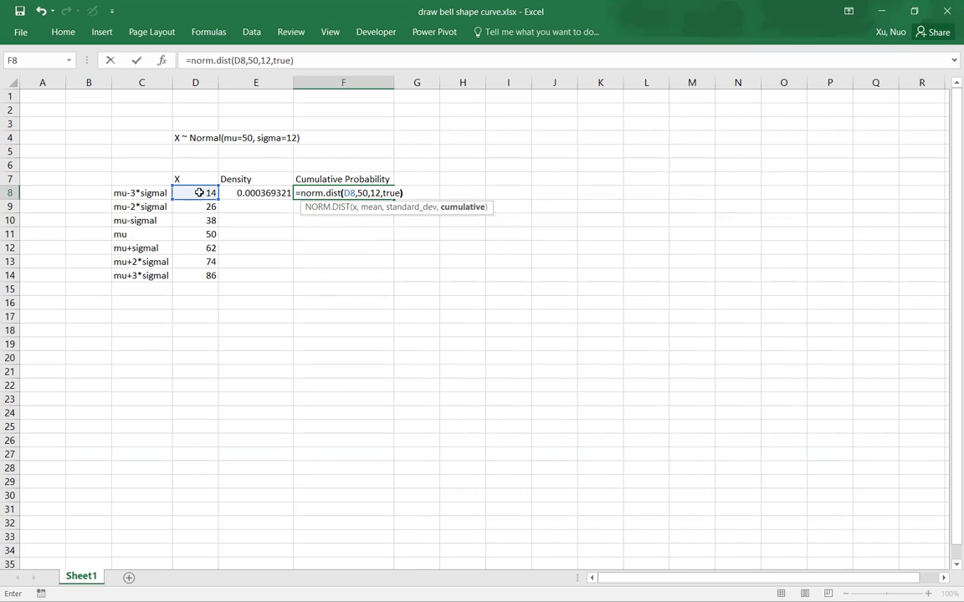
key("Return")
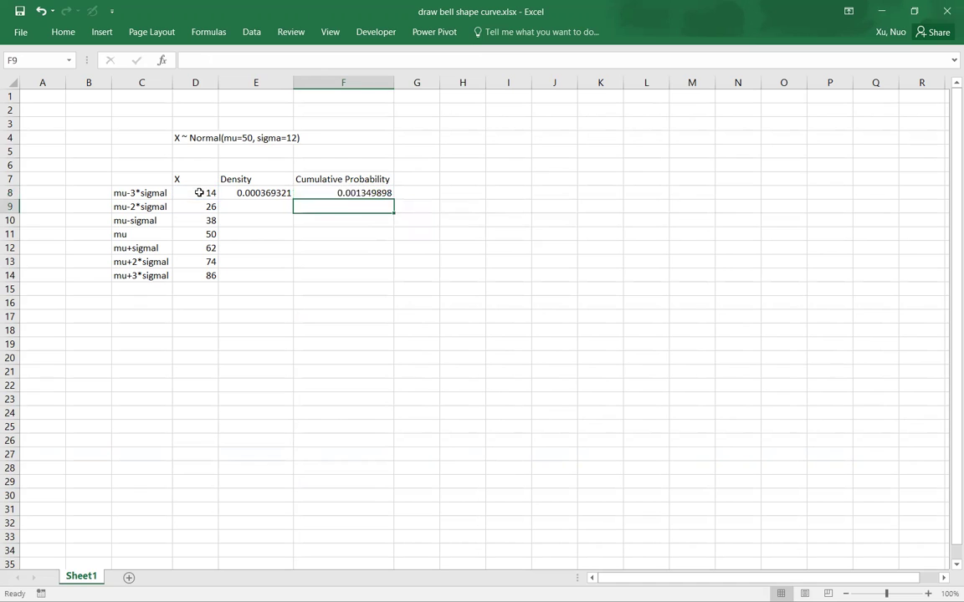
- Autofill the E8:F8 formulas down to row 14, reaching 0.998650102 at X = 86
left_click(240, 194)
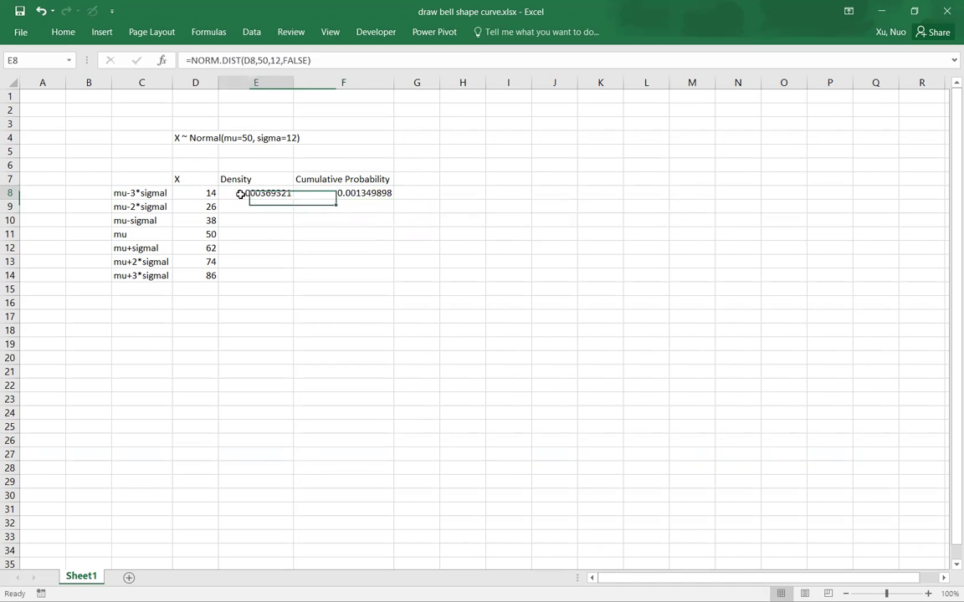
left_click_drag(240, 195, 333, 192)
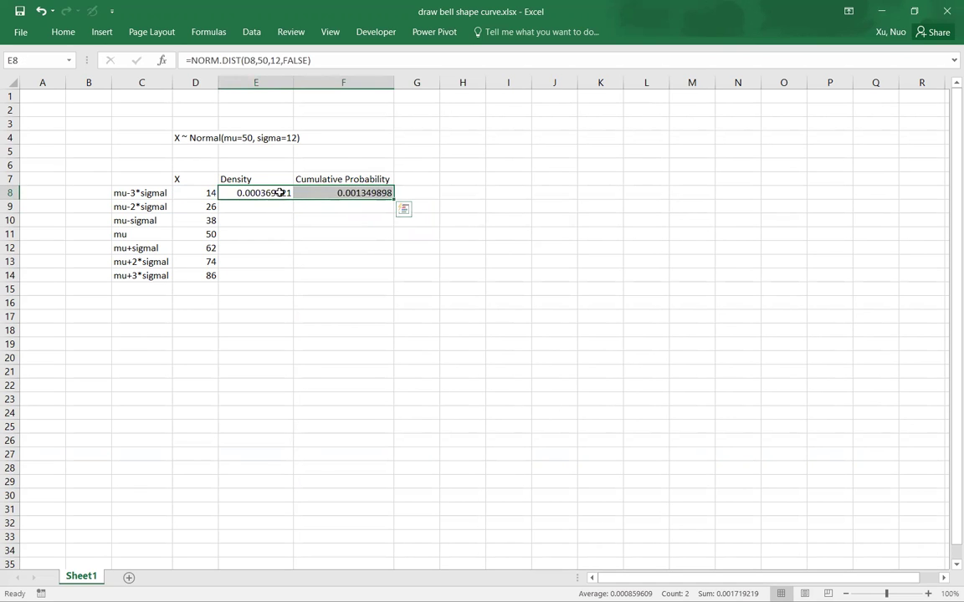
double_click(395, 199)
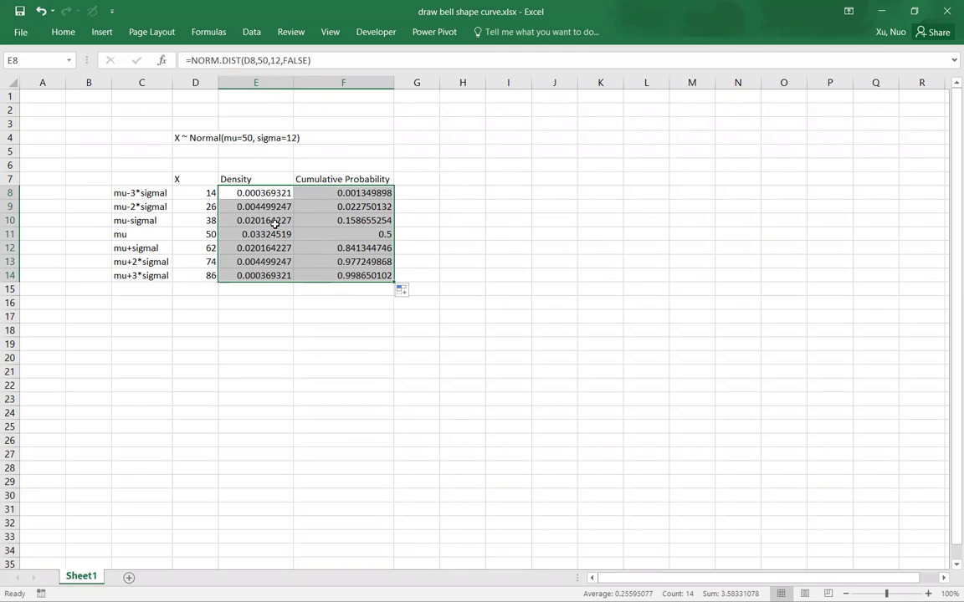
left_click(307, 320)
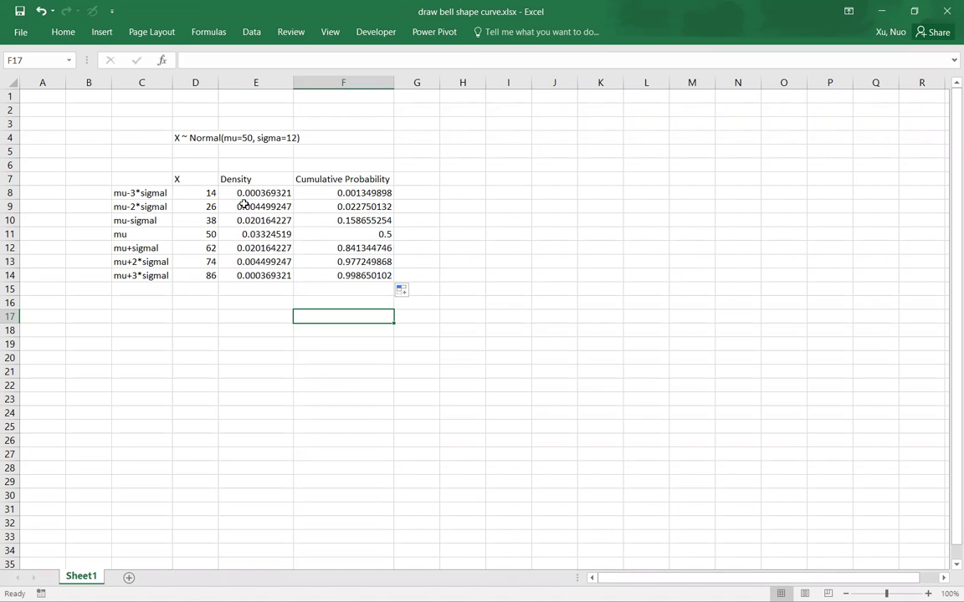
left_click_drag(201, 193, 256, 274)
left_click(102, 32)
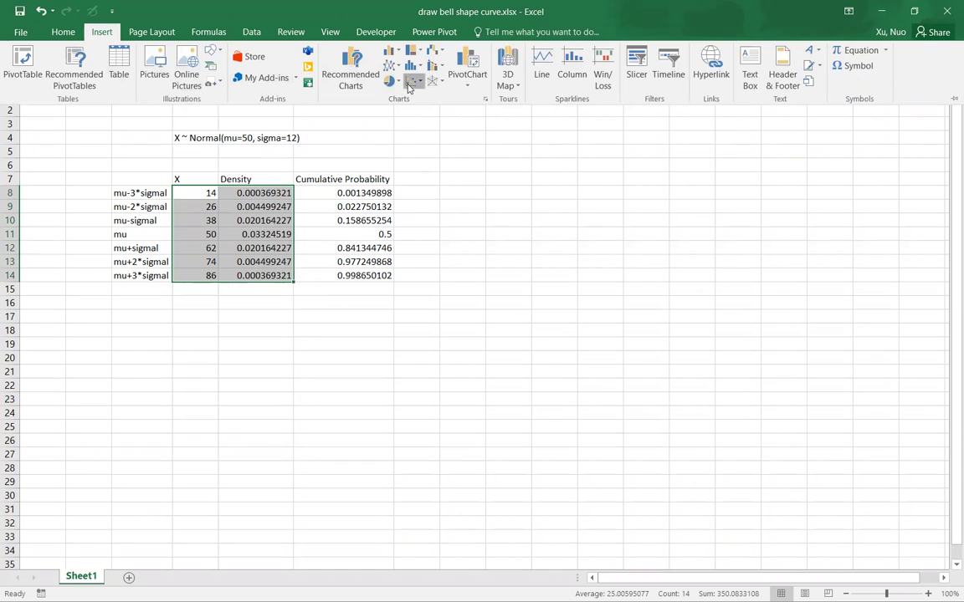
left_click(408, 82)
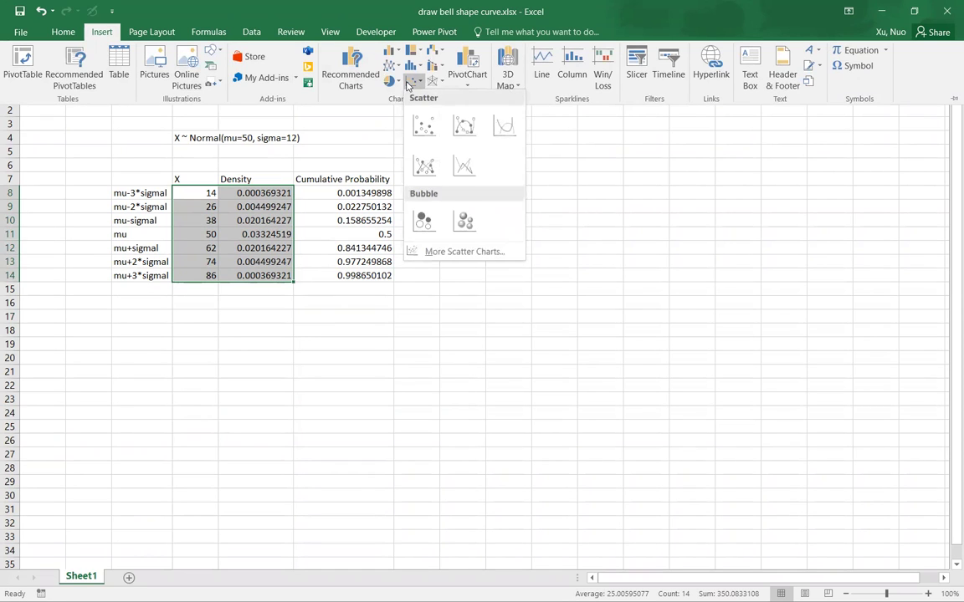
left_click(466, 132)
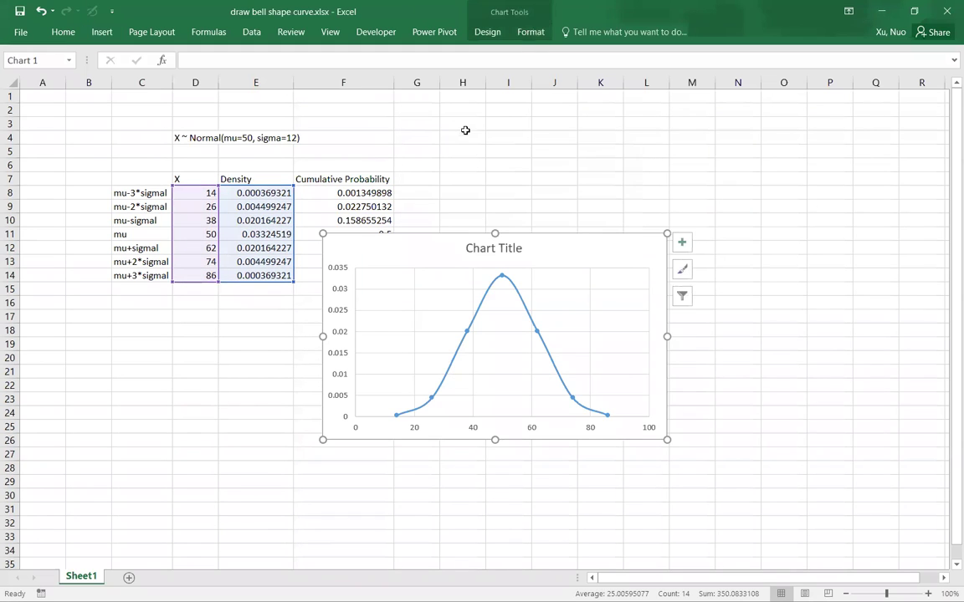
left_click_drag(576, 256, 745, 136)
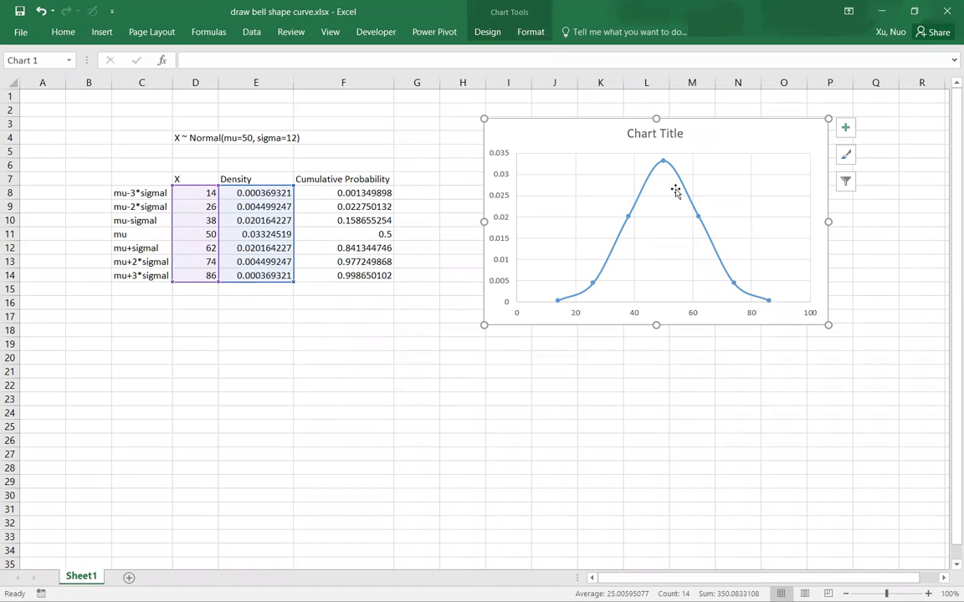
left_click(236, 415)
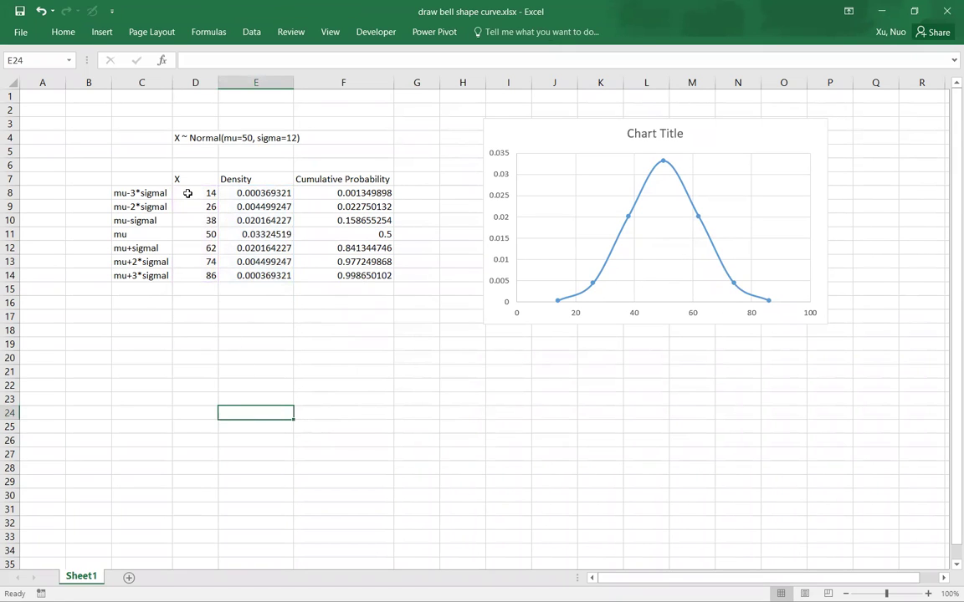
- Chart D8:D14 against F8:F14 as a smooth-line-with-markers scatter placed below the bell chart
left_click_drag(186, 190, 189, 271)
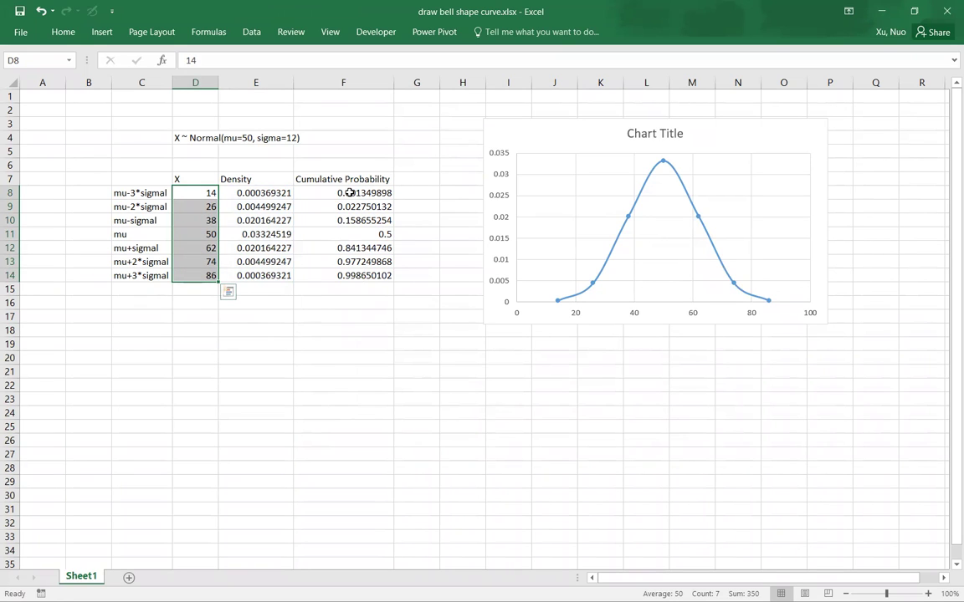
left_click_drag(350, 192, 353, 272)
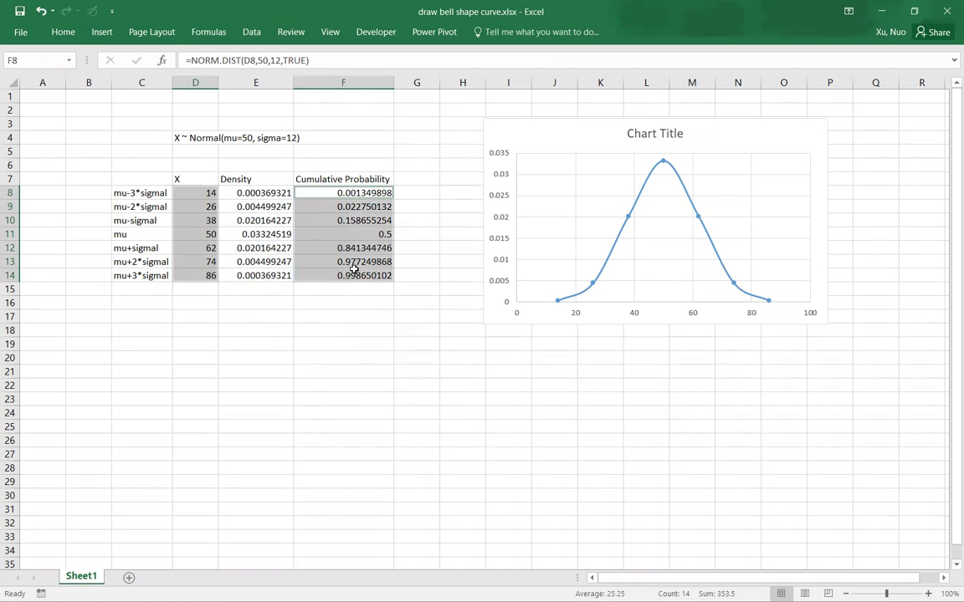
left_click(101, 33)
left_click(409, 81)
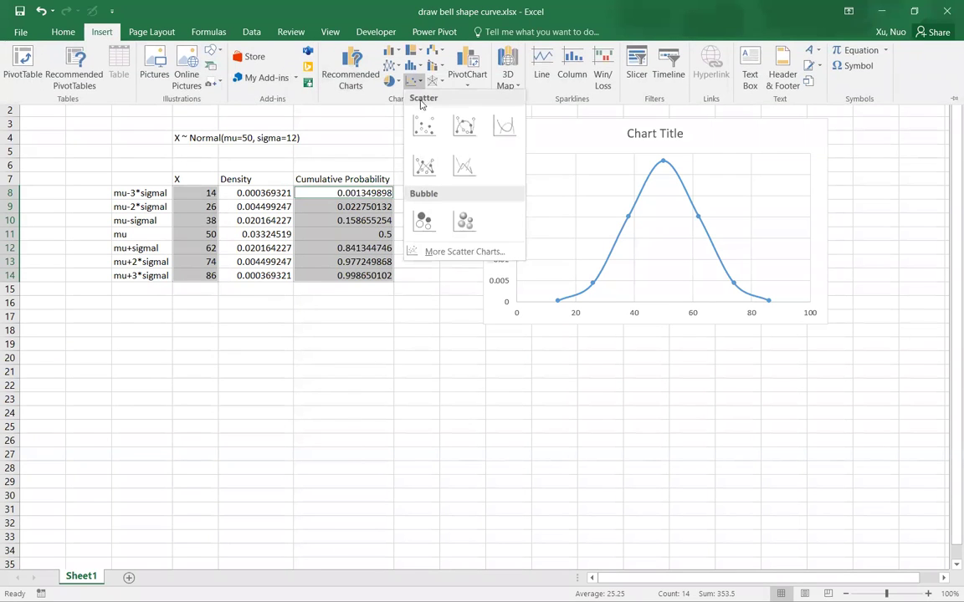
left_click(461, 123)
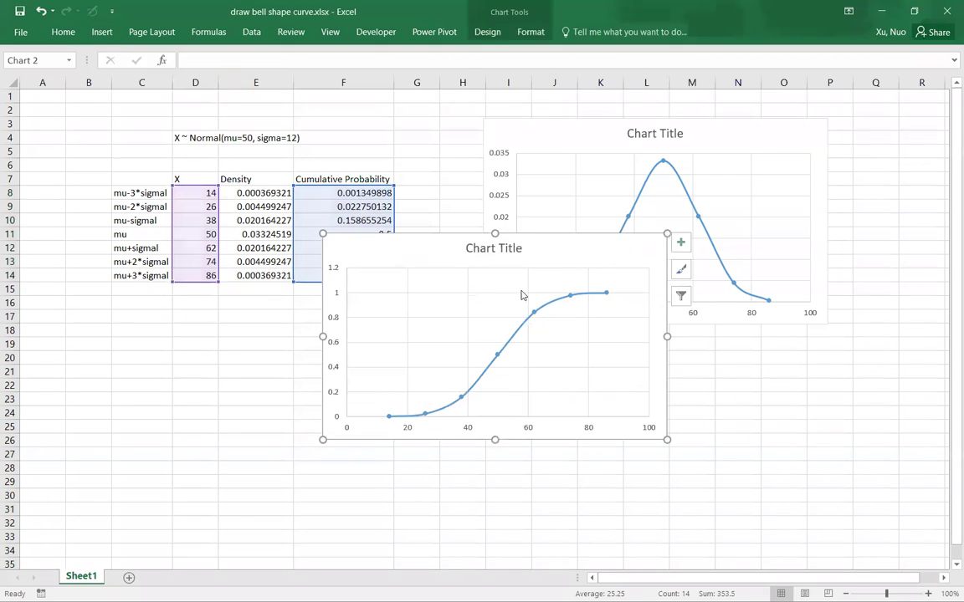
left_click_drag(553, 279, 672, 340)
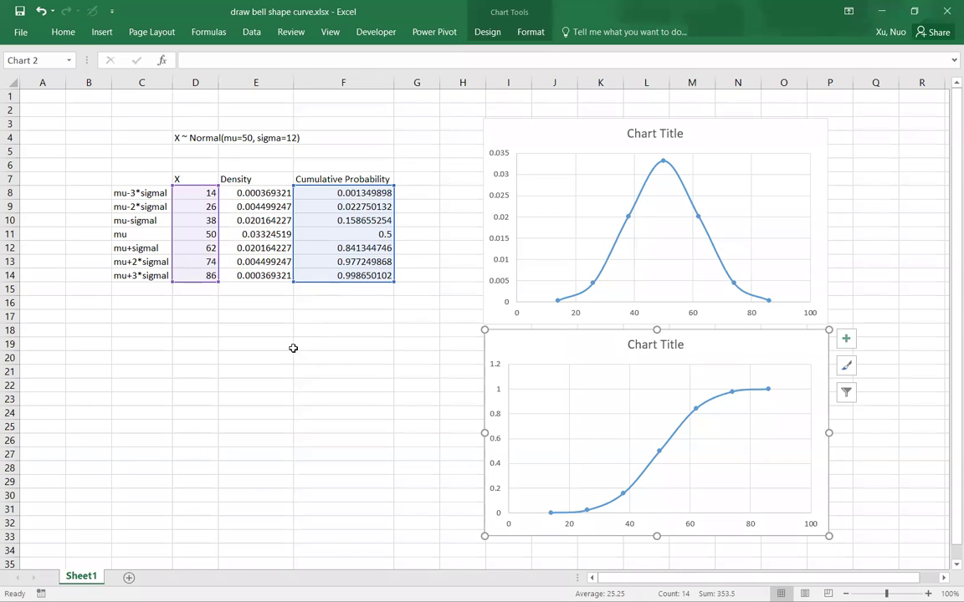
- Replace the first two X values in D8 and D9 with 10 and 11
left_click(195, 193)
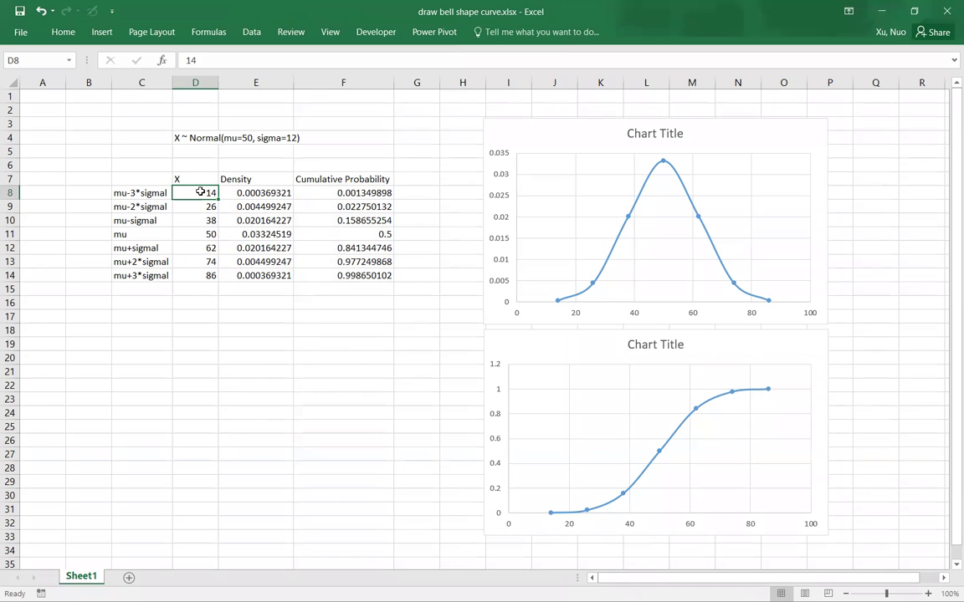
type("10")
key("Return")
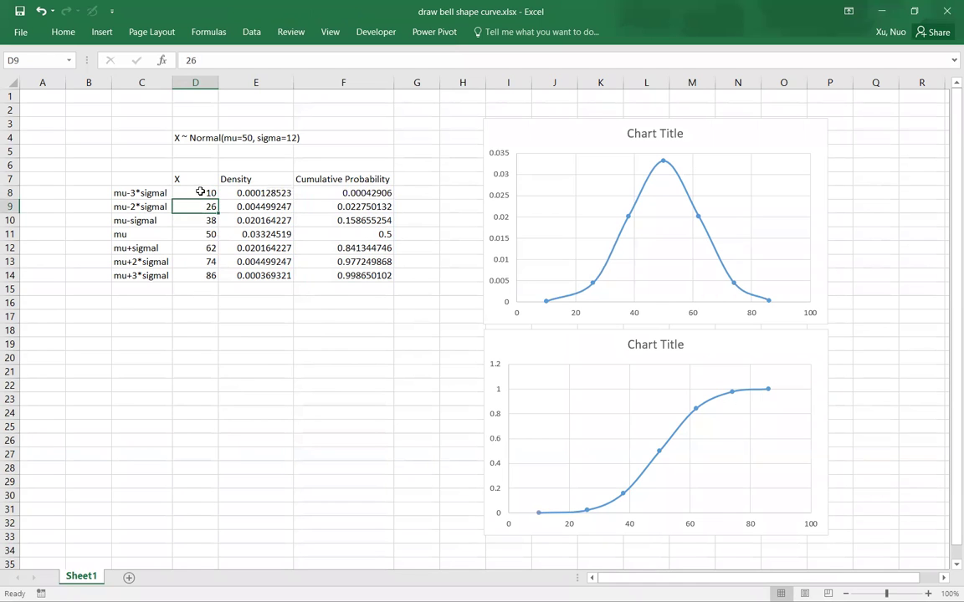
type("11")
key("Return")
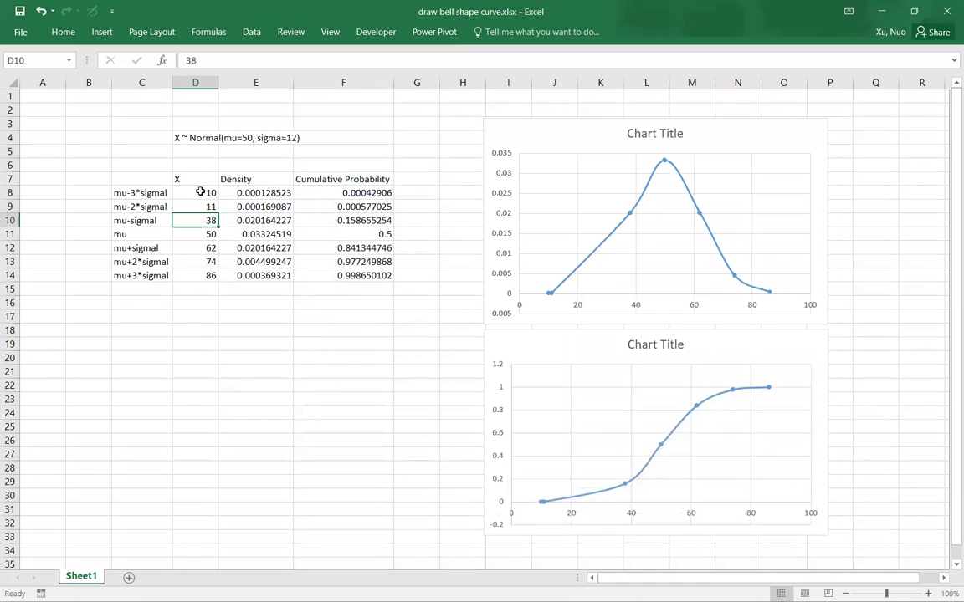
- Clear D10:D14, extend the 10, 11 series down column D, and delete values past 90
left_click_drag(208, 220, 210, 266)
key("Delete")
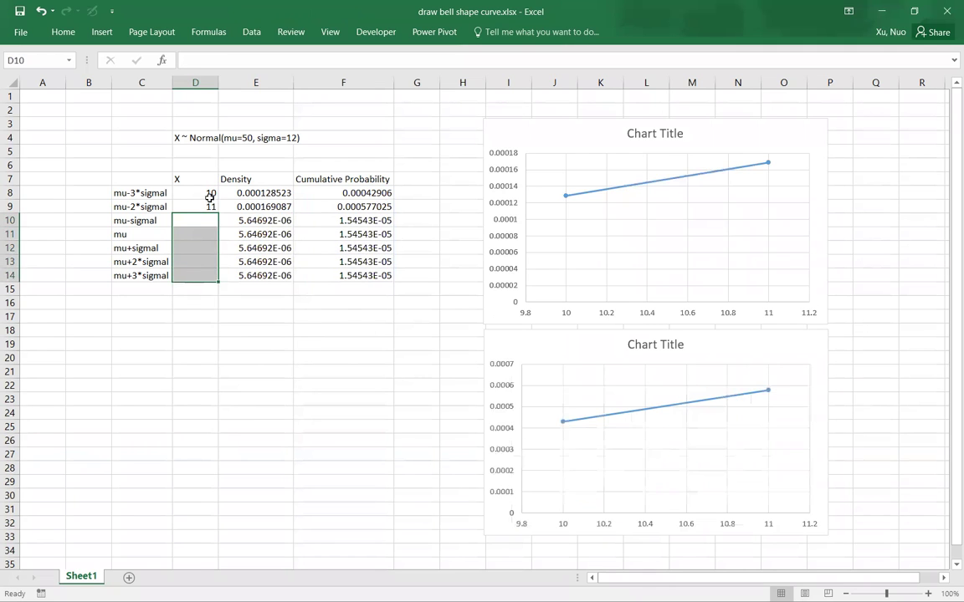
left_click_drag(211, 193, 210, 122)
scroll(278, 297, "up", 5)
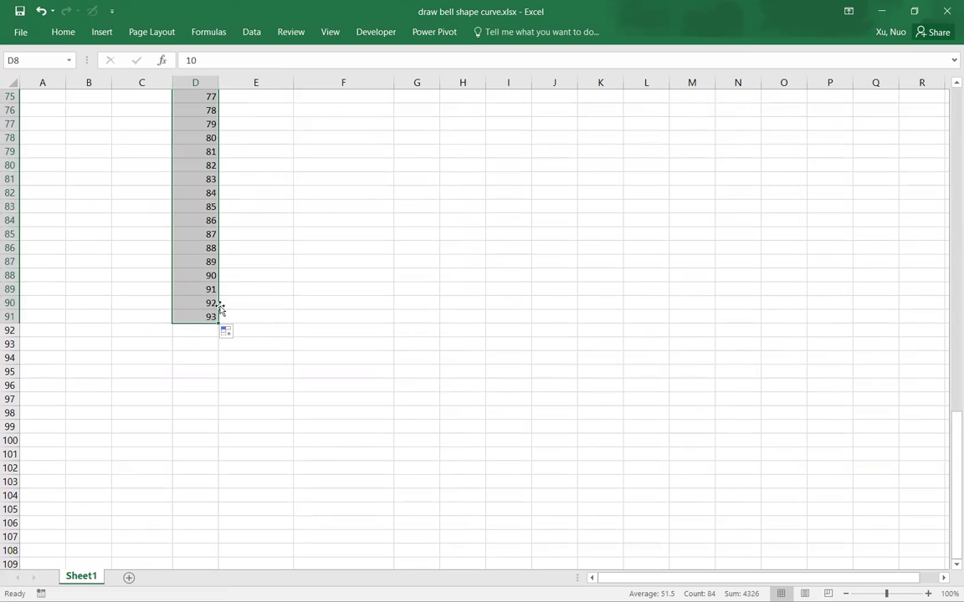
left_click_drag(206, 290, 206, 320)
key("Delete")
- Delete the sigma labels in C8:C14
scroll(349, 329, "up", 7)
scroll(350, 330, "up", 18)
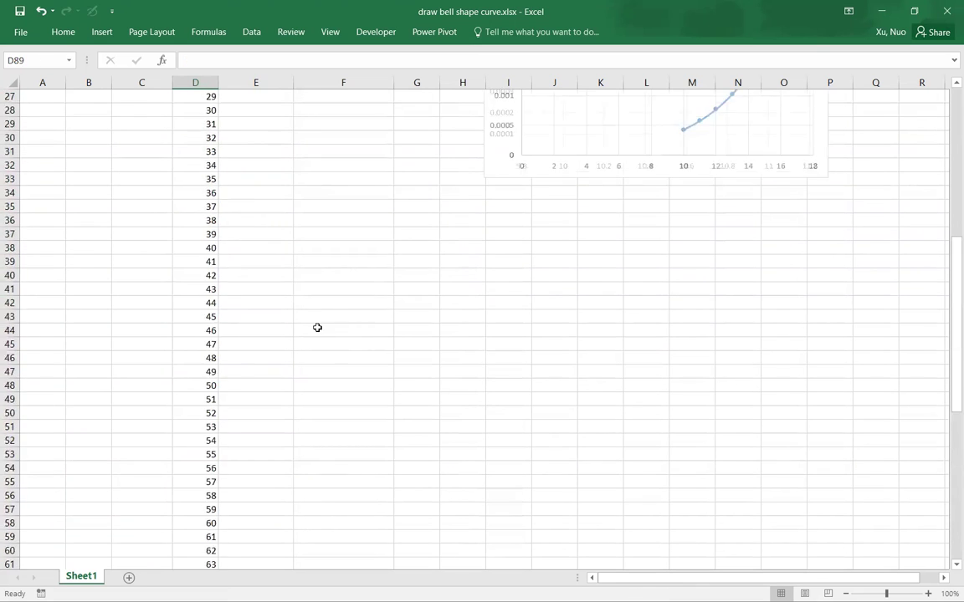
left_click_drag(251, 276, 335, 276)
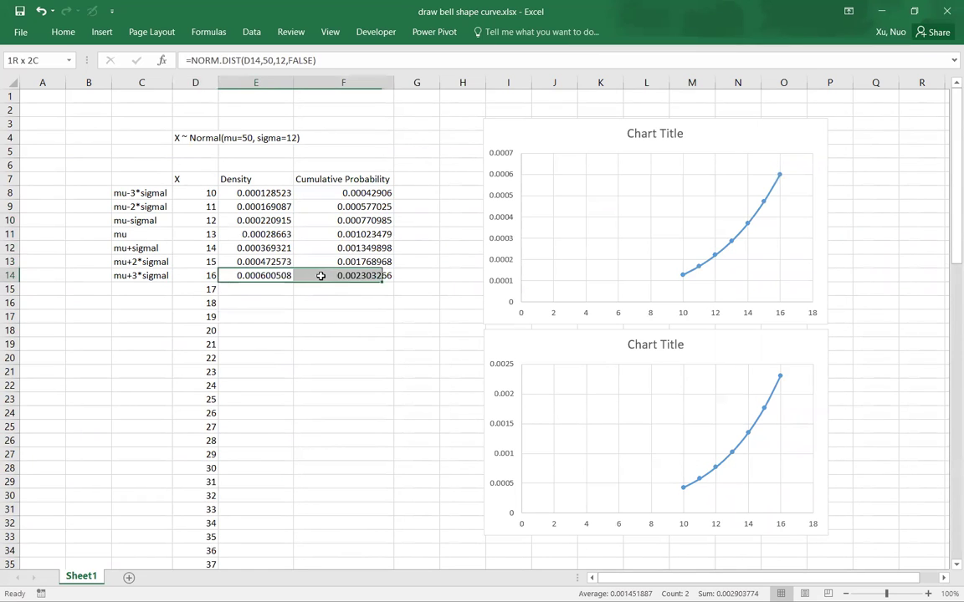
left_click_drag(130, 197, 134, 284)
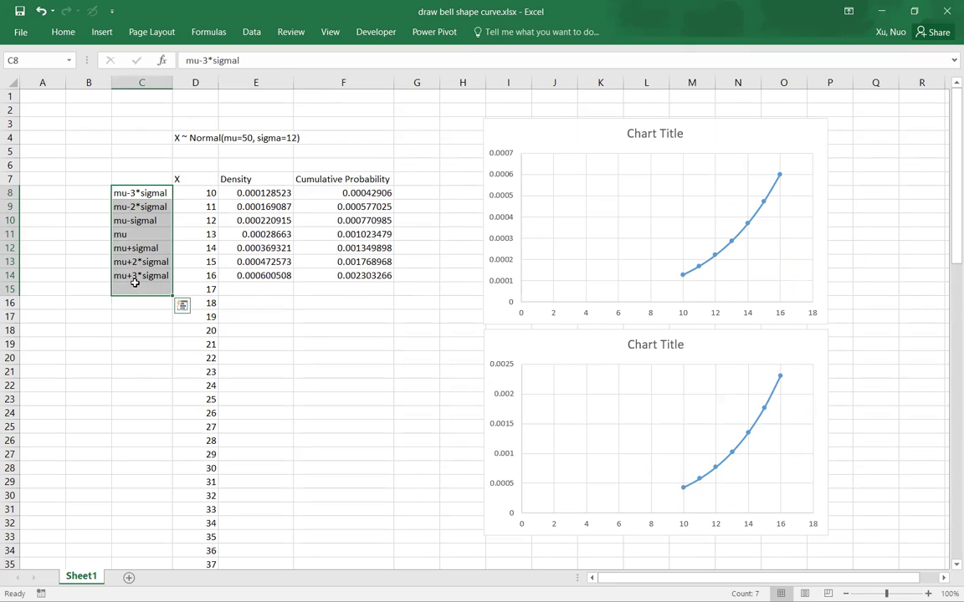
key("Delete")
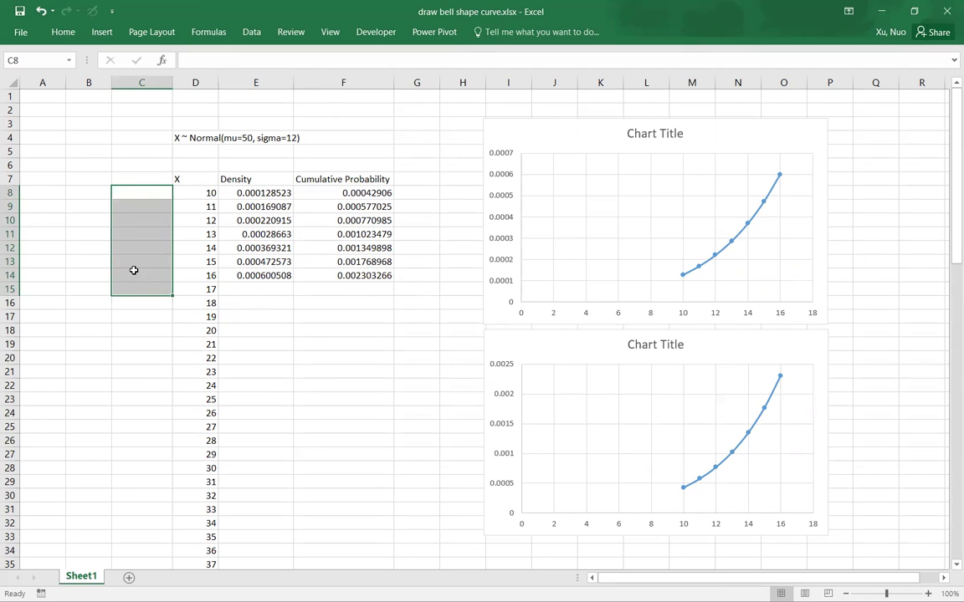
- Fill the row 14 density and cumulative formulas down to X = 90
left_click_drag(255, 276, 360, 276)
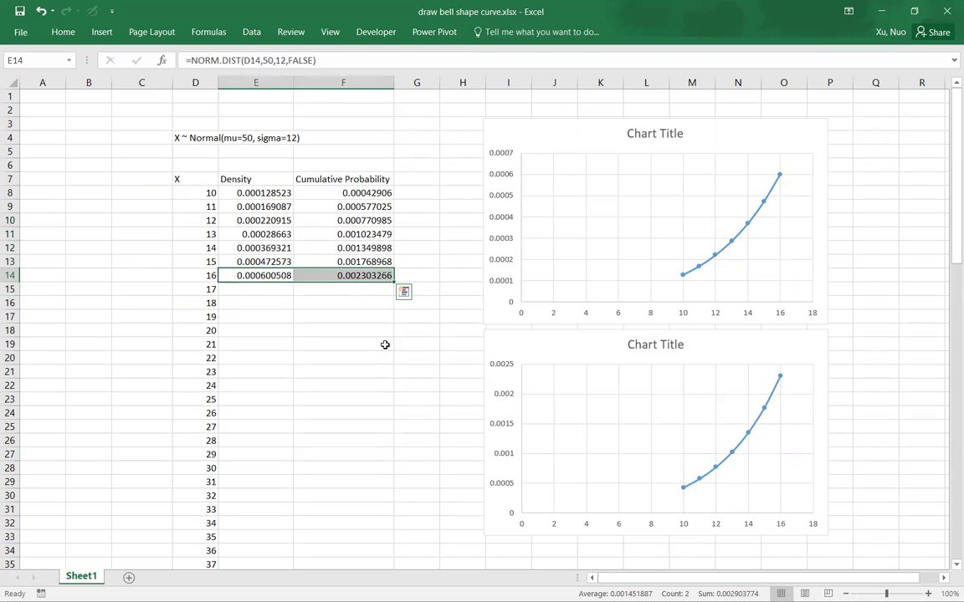
double_click(392, 285)
scroll(362, 346, "down", 12)
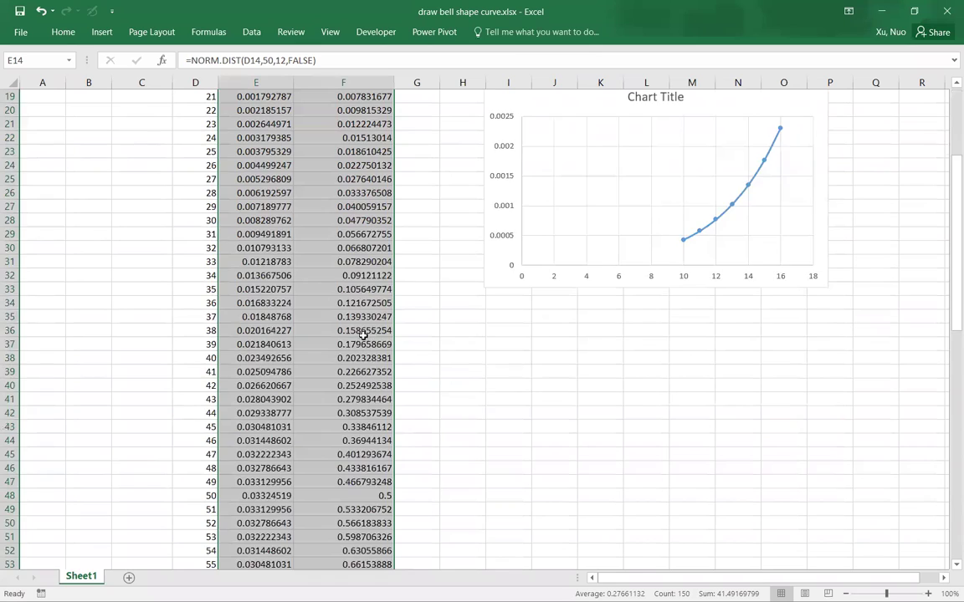
scroll(361, 347, "down", 6)
scroll(365, 276, "up", 18)
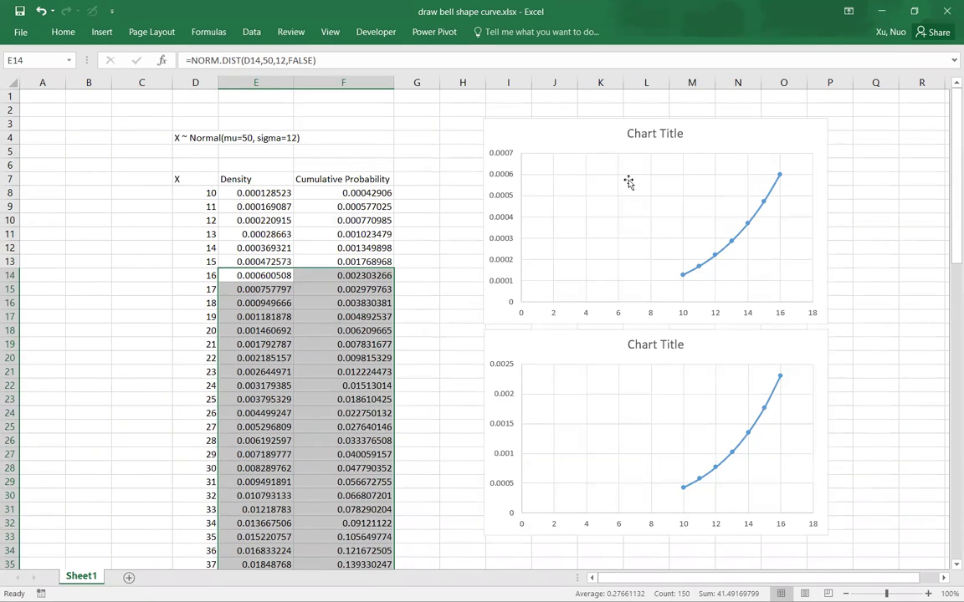
- Delete the upper bell chart and the lower S-curve chart, then reselect D8
left_click(720, 219)
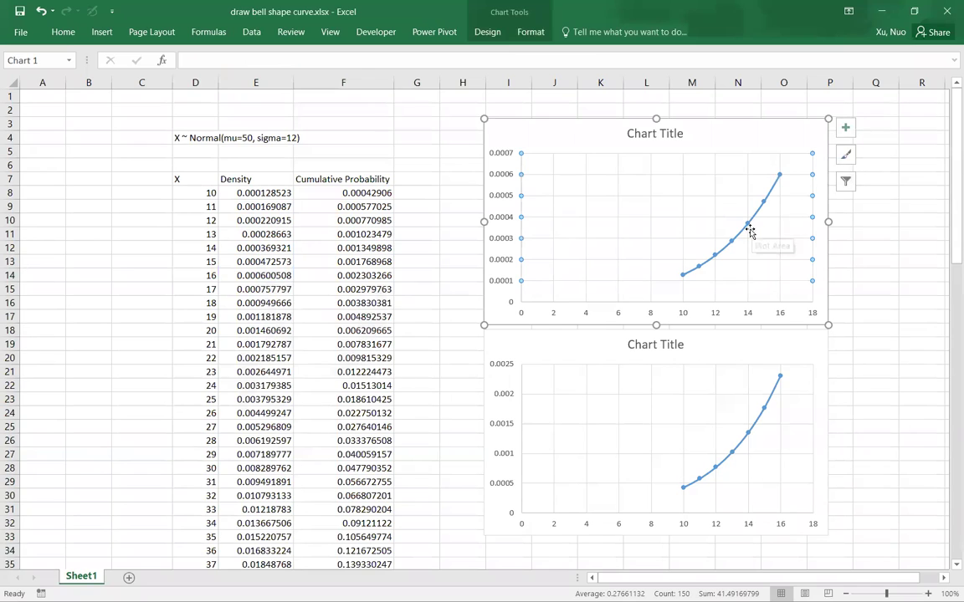
left_click(747, 234)
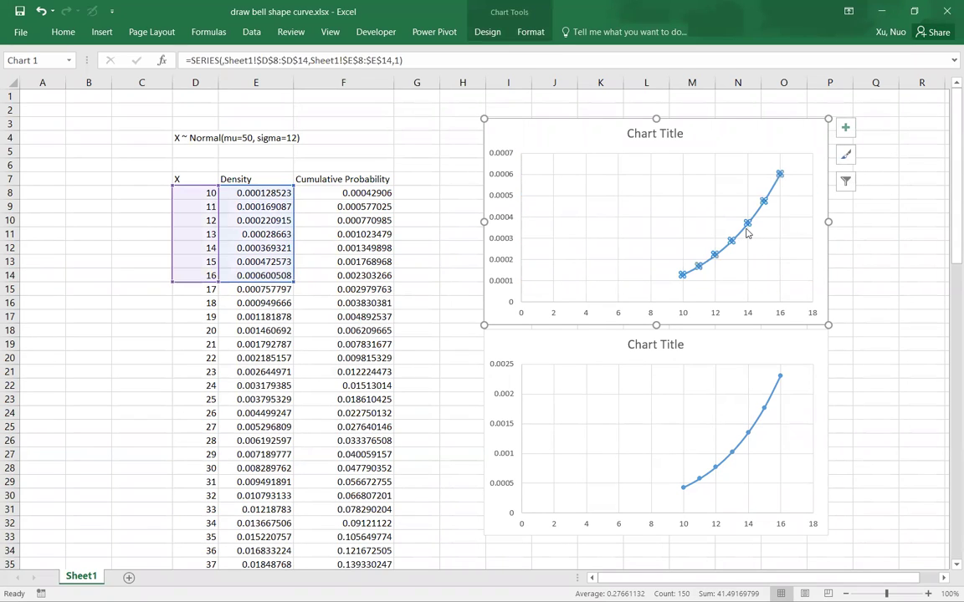
left_click(210, 236)
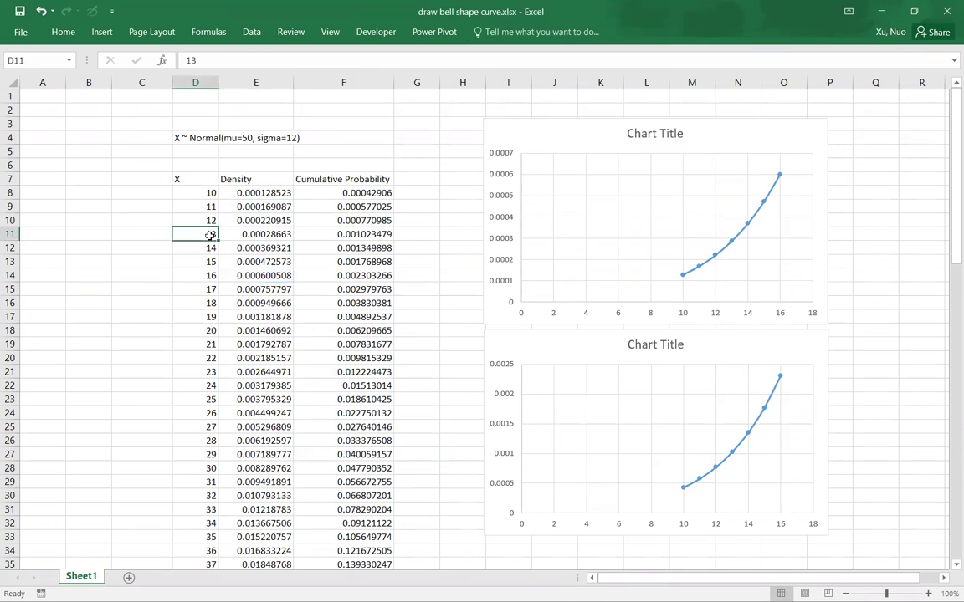
left_click(641, 125)
key("Delete")
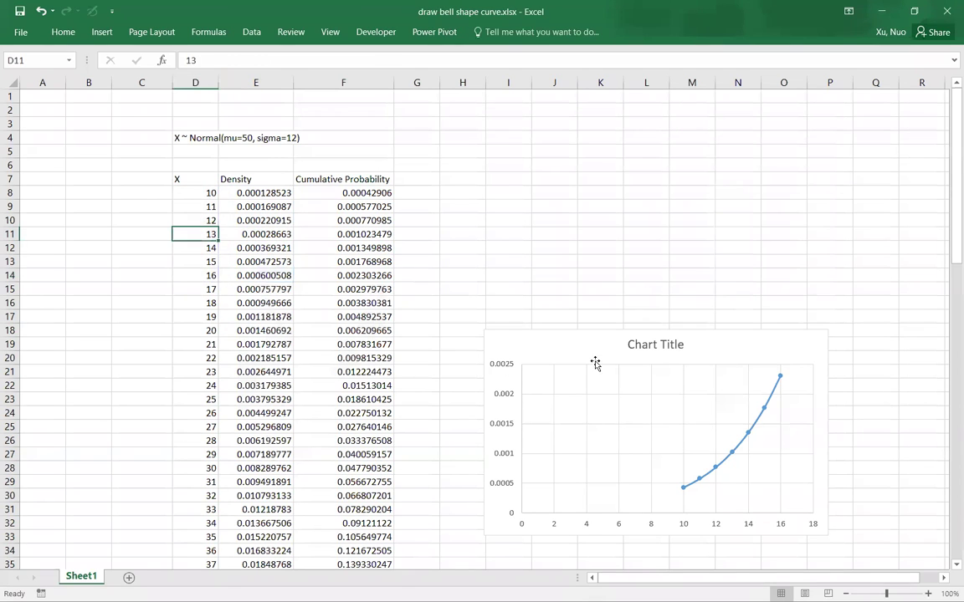
left_click(596, 358)
key("Delete")
left_click(205, 192)
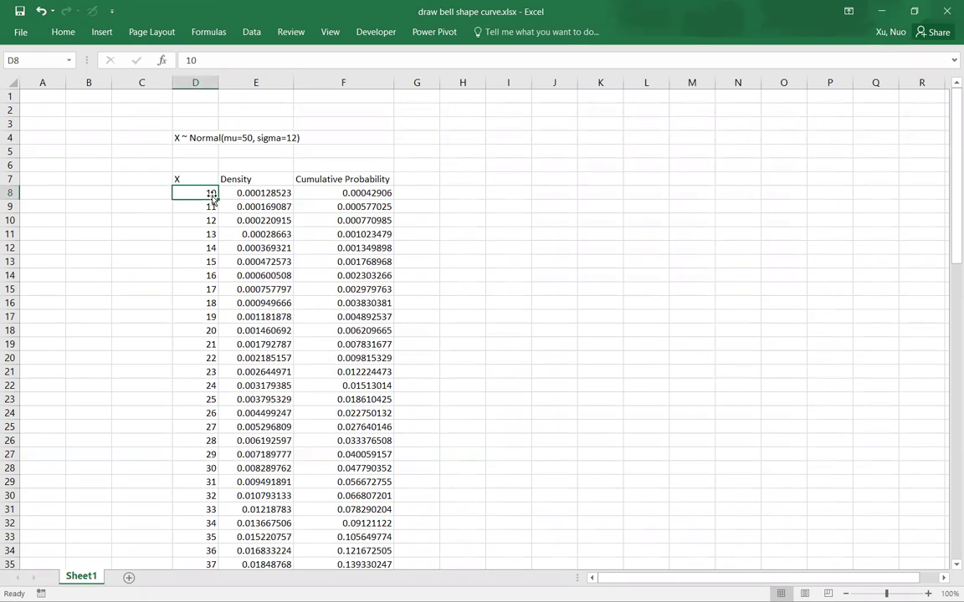
- Select the X and Density columns from row 8 down to the last row
key("shift+Right")
key("shift+Right")
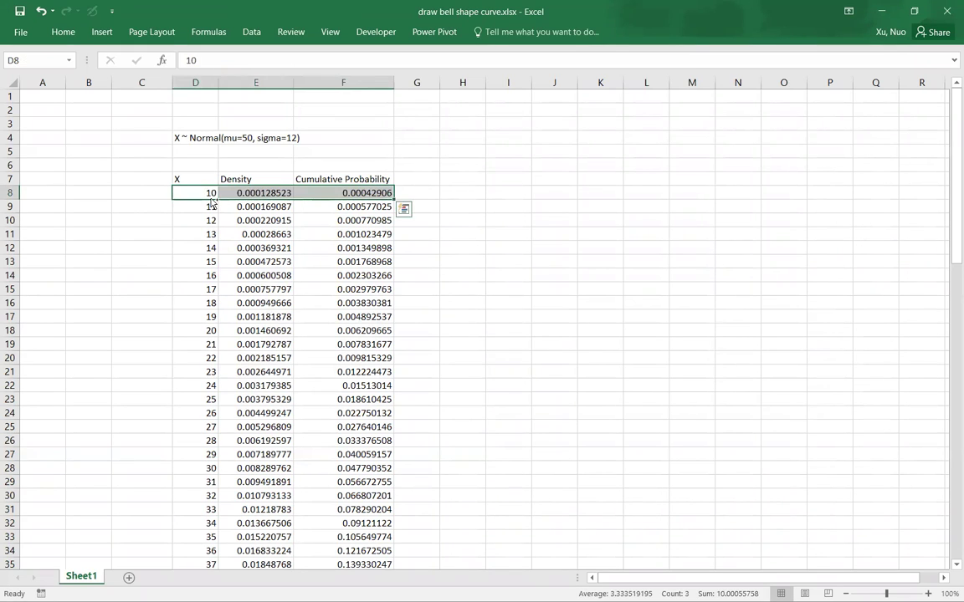
key("Home")
key("Right")
key("Right")
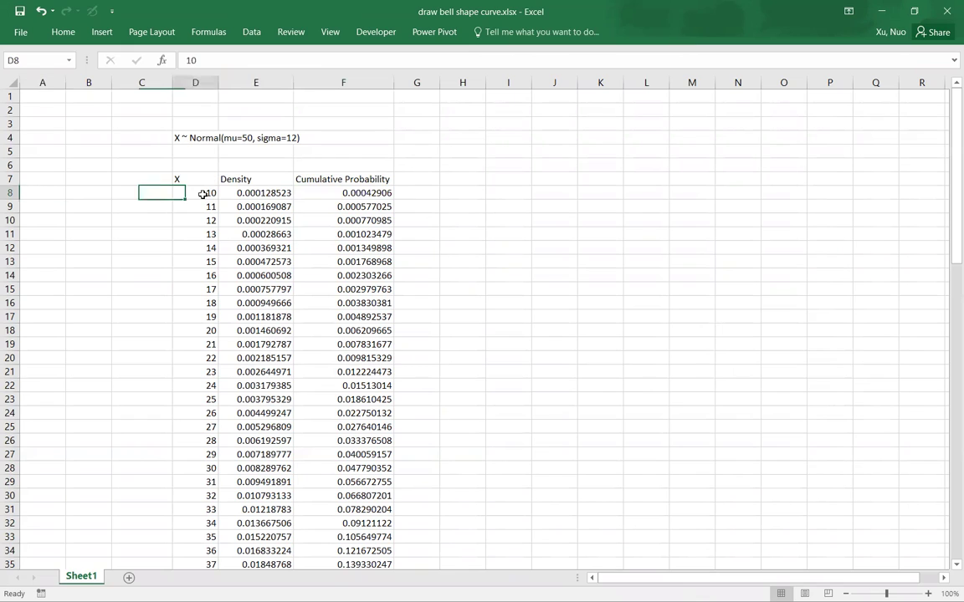
key("Right")
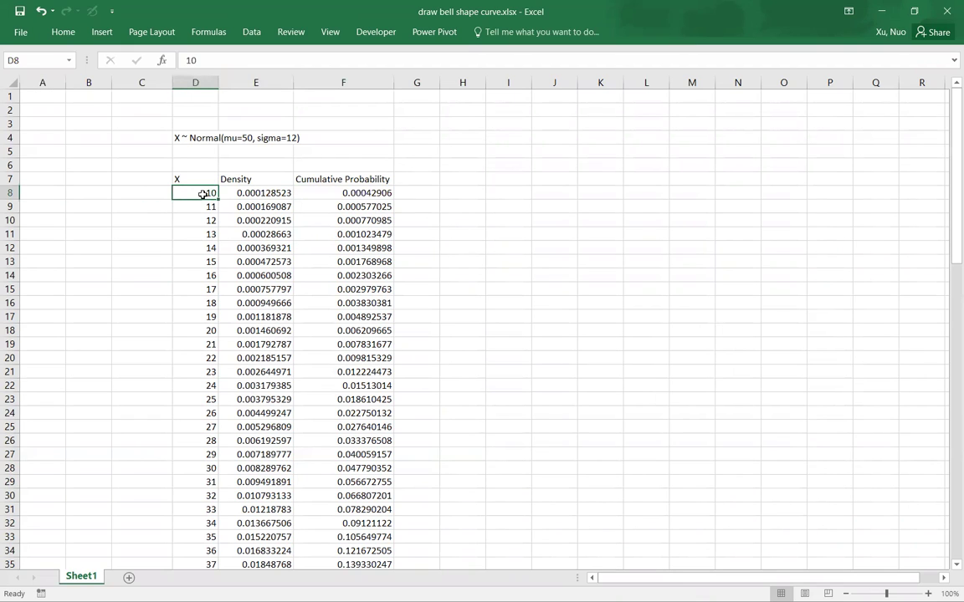
key("shift+Right")
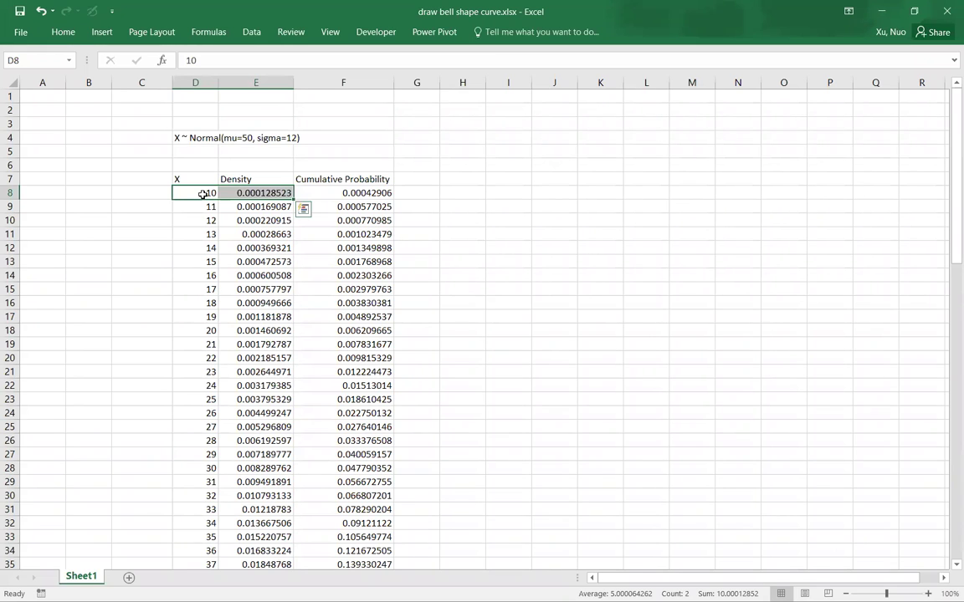
key("ctrl+shift+Down")
scroll(799, 398, "up", 12)
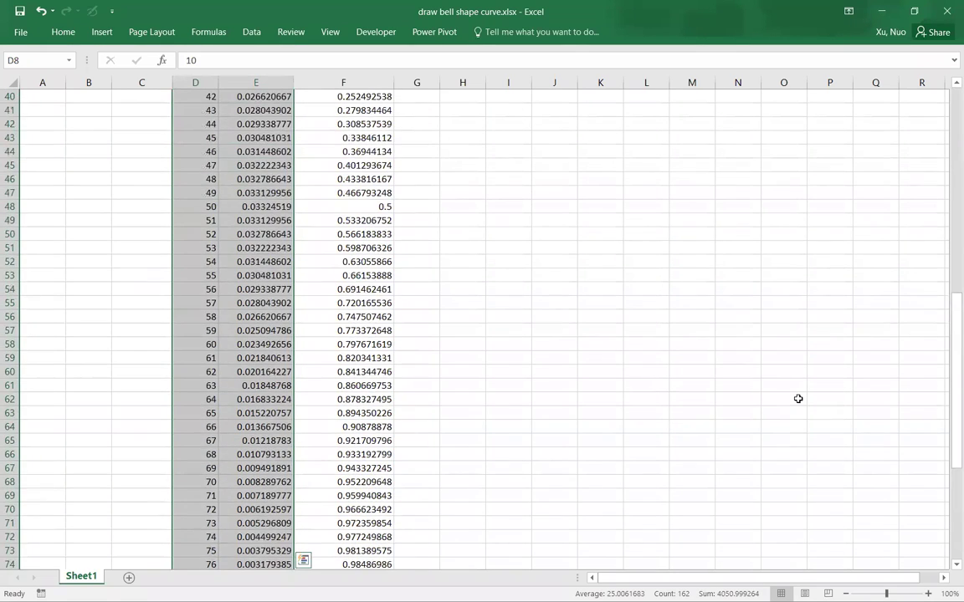
scroll(752, 397, "up", 6)
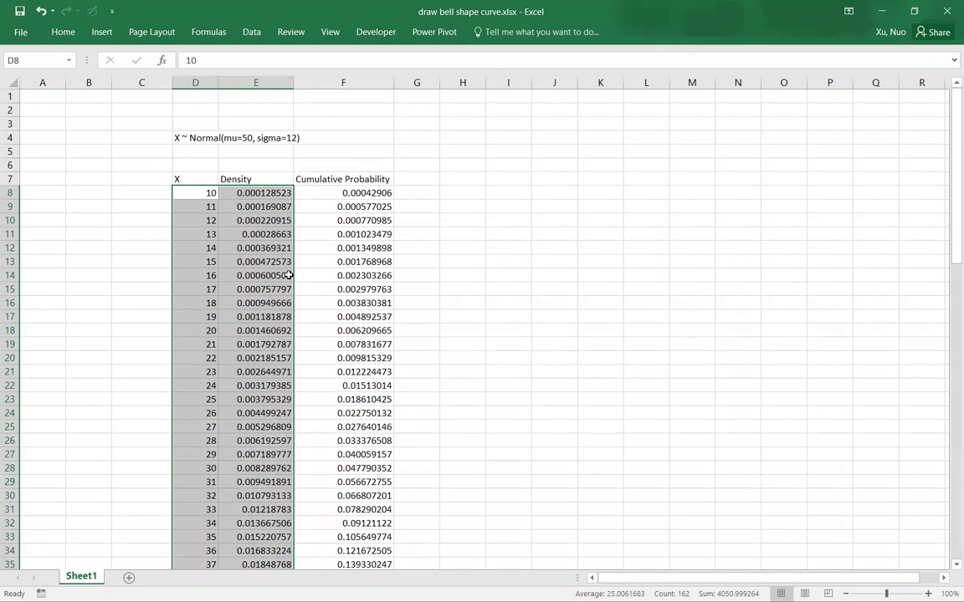
- Insert a smooth-line-with-markers scatter of Density vs X, moved right of the table and widened
left_click(101, 32)
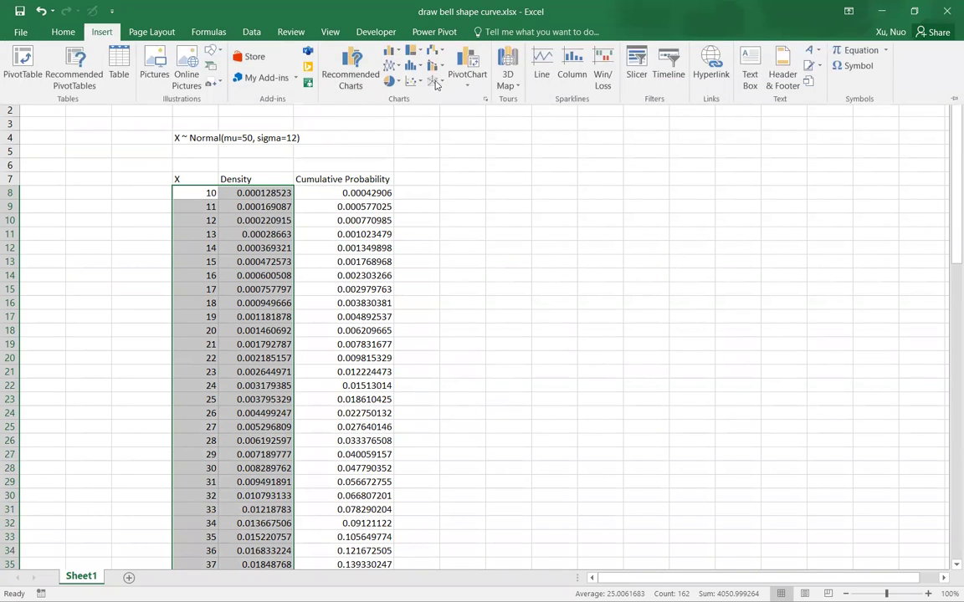
left_click(411, 82)
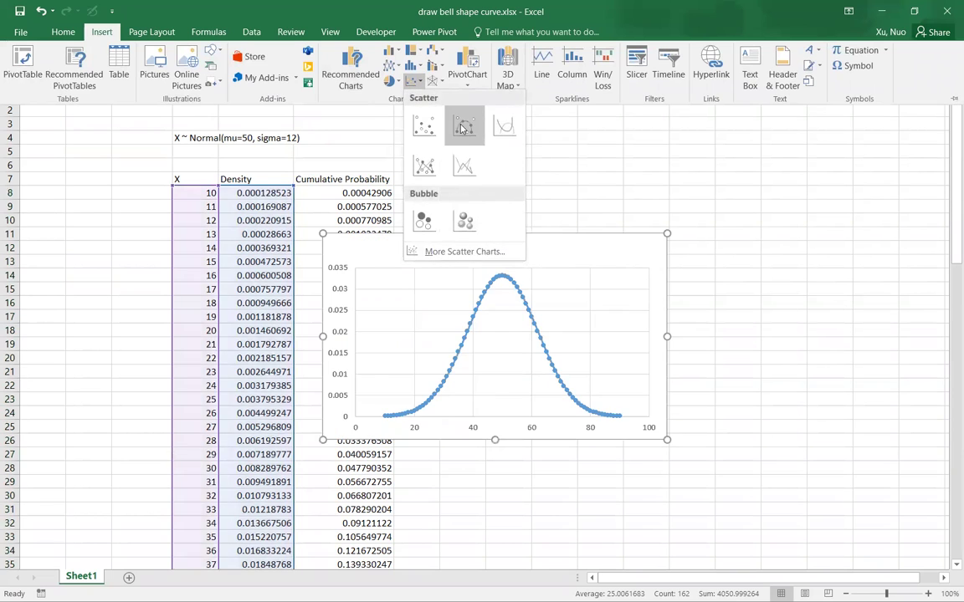
left_click(464, 126)
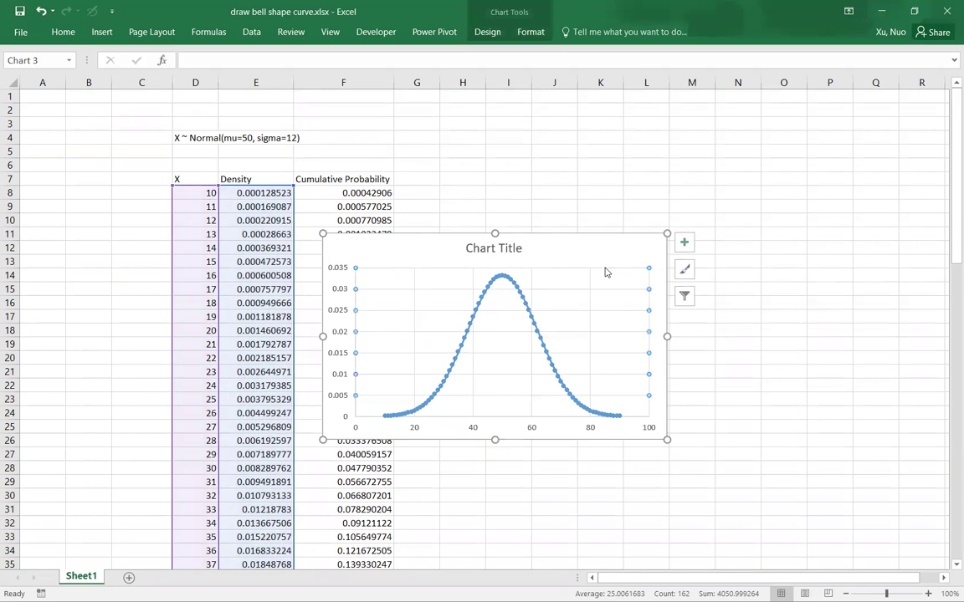
left_click_drag(617, 237, 749, 157)
left_click_drag(799, 255, 880, 254)
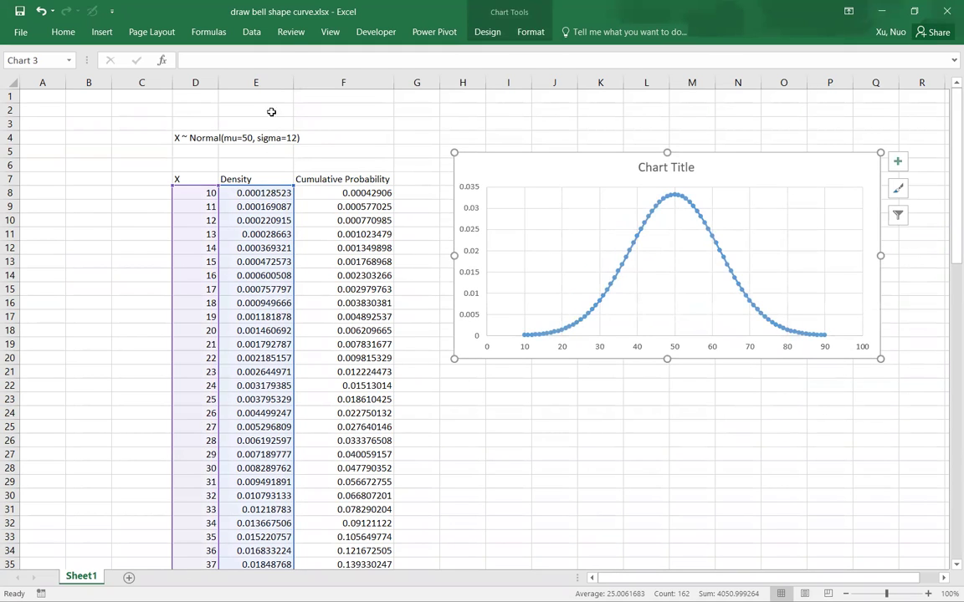
- Switch the density chart to Scatter with Smooth Lines, removing the point markers
left_click(252, 34)
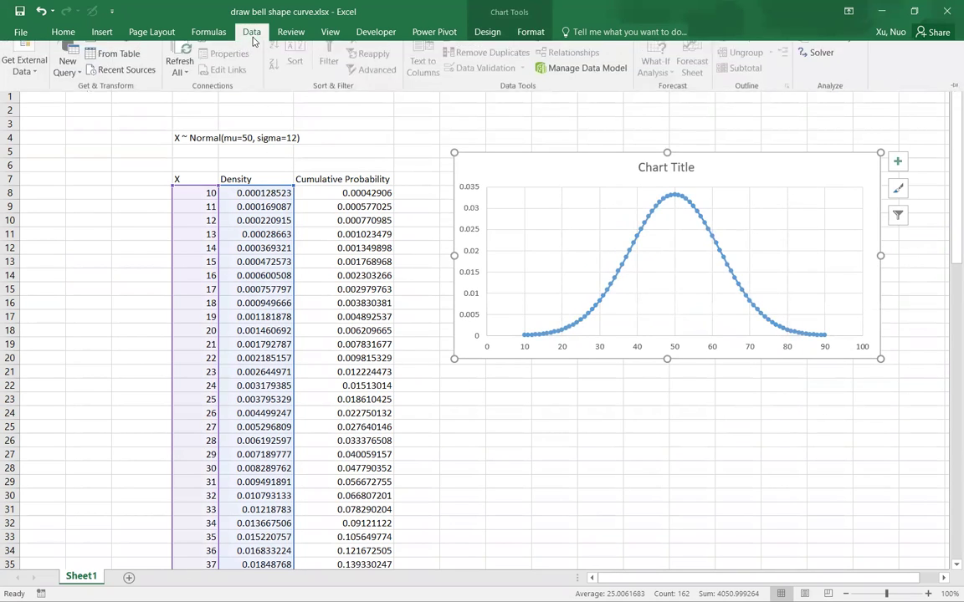
left_click(101, 32)
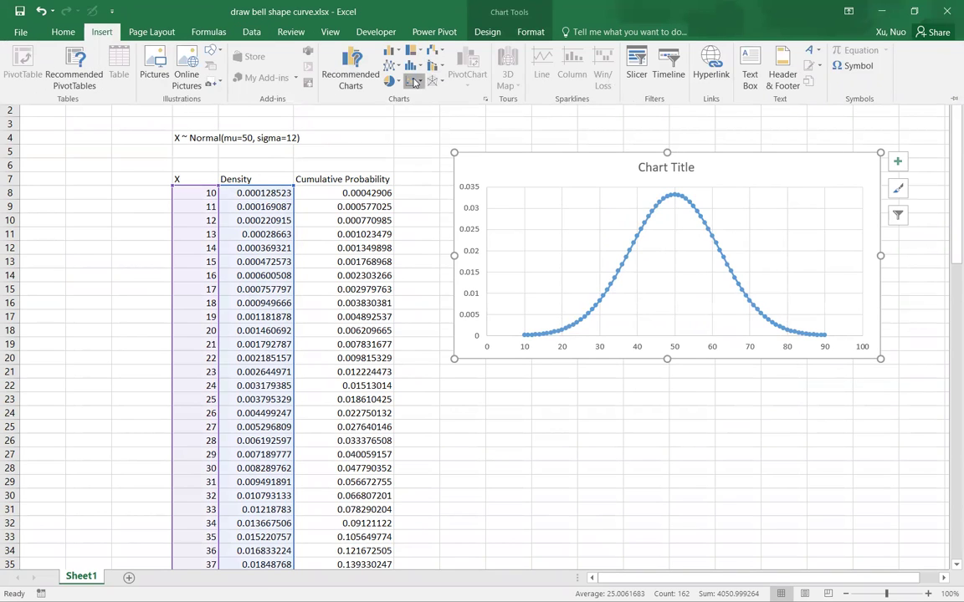
left_click(412, 81)
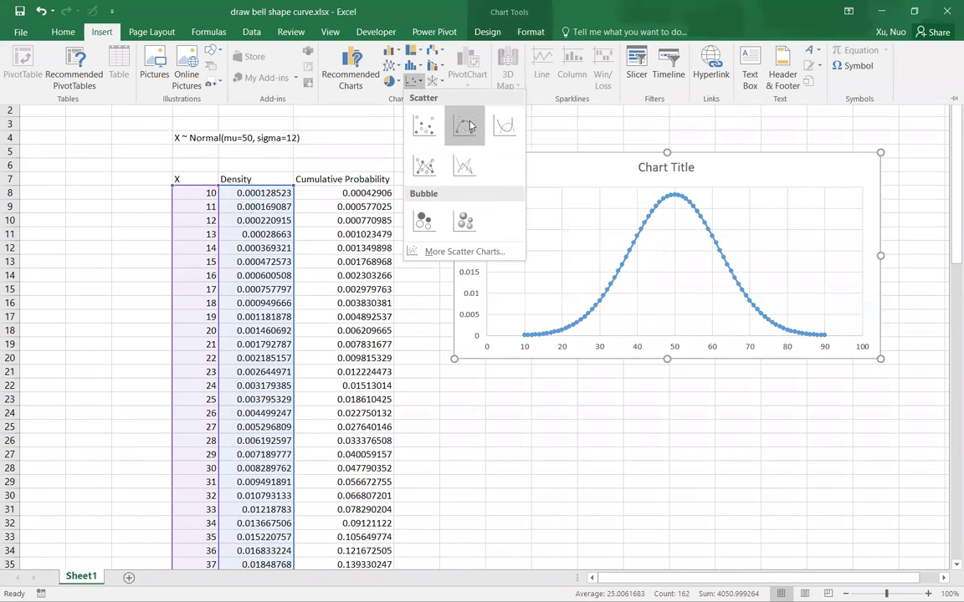
left_click(504, 124)
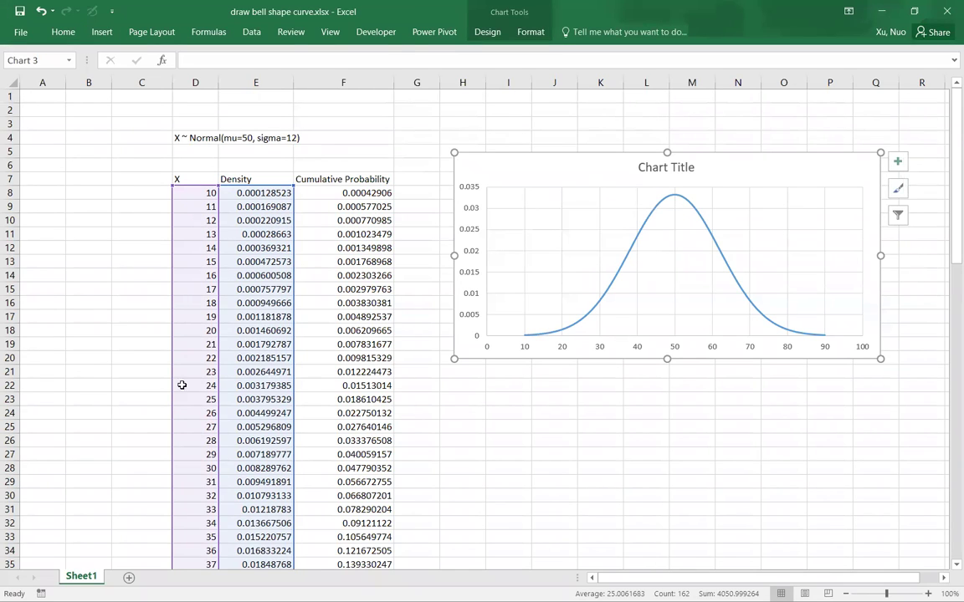
left_click(527, 455)
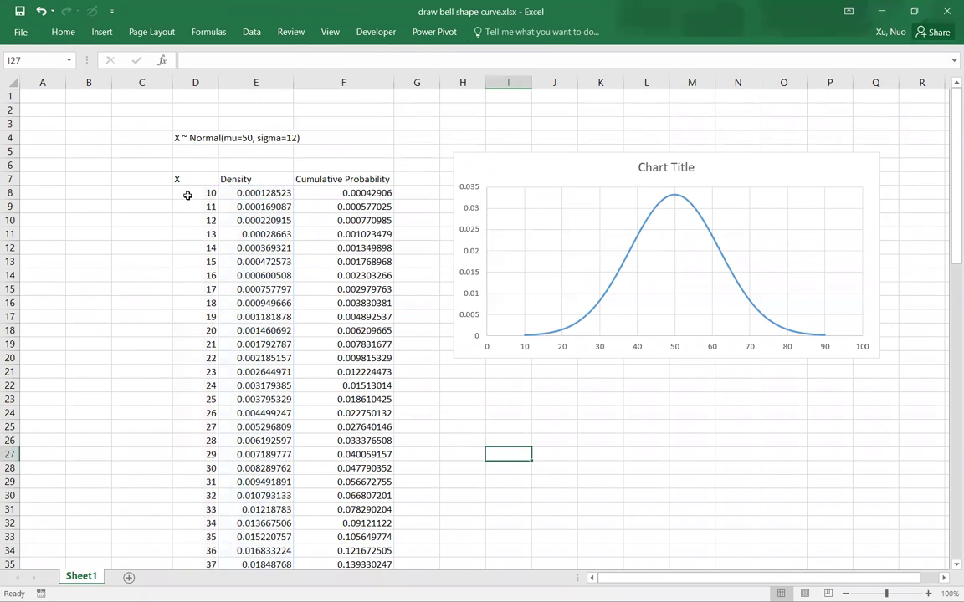
- Select the X values D8:D88 together with the Cumulative Probability values F8:F88
left_click(187, 196)
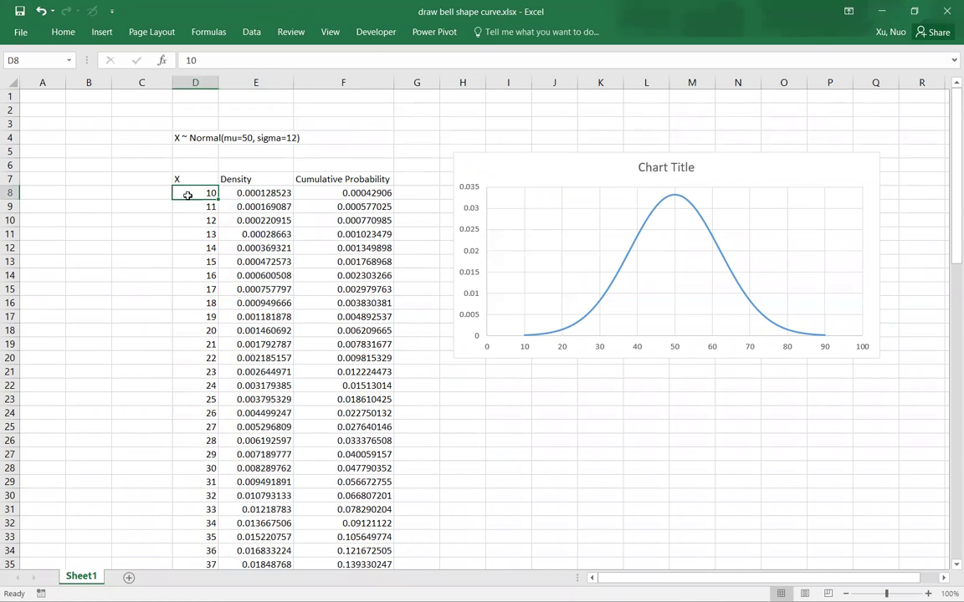
left_click_drag(187, 195, 187, 207)
key("ctrl+shift+Down")
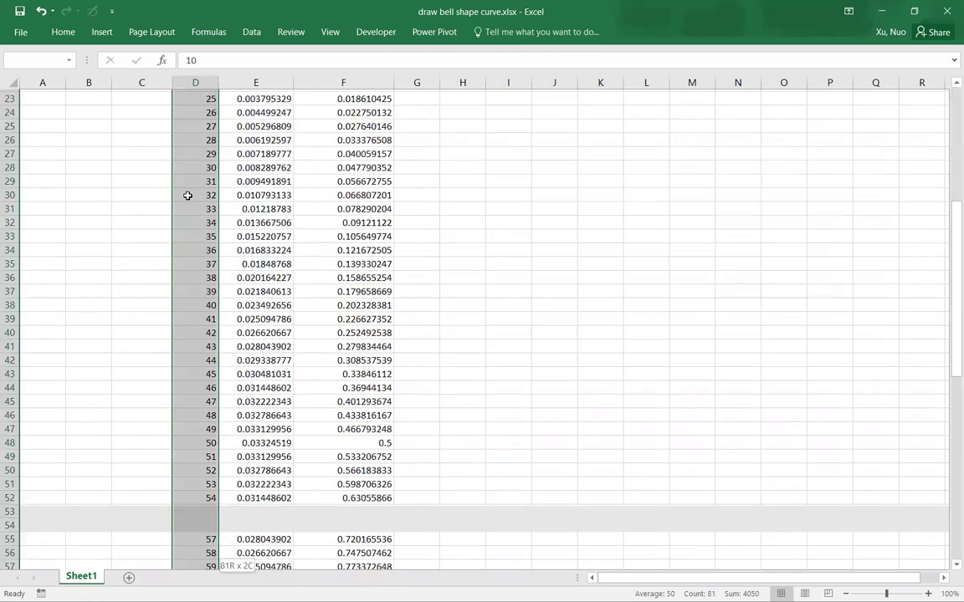
scroll(651, 387, "up", 7)
scroll(651, 387, "up", 11)
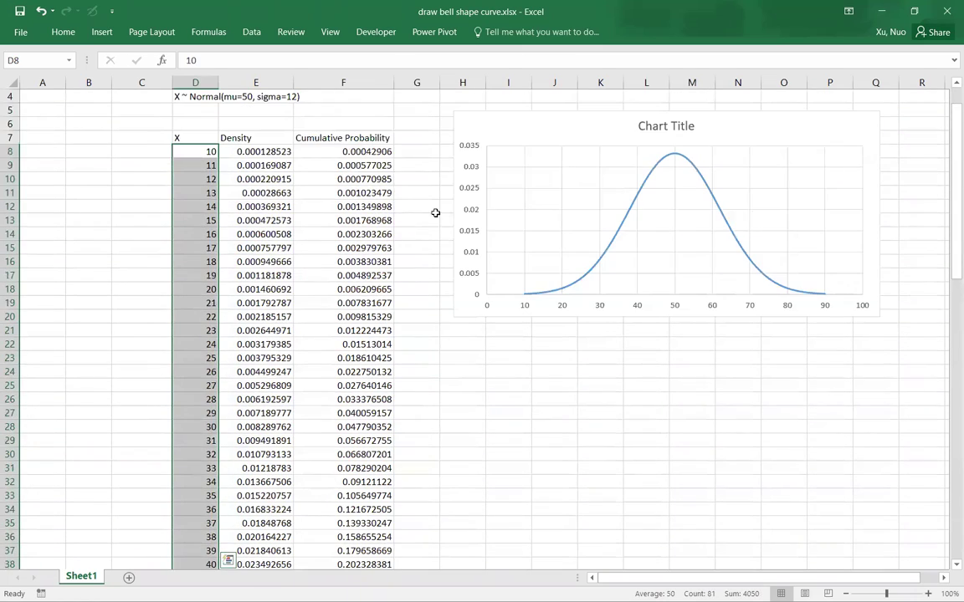
left_click(346, 152, "ctrl")
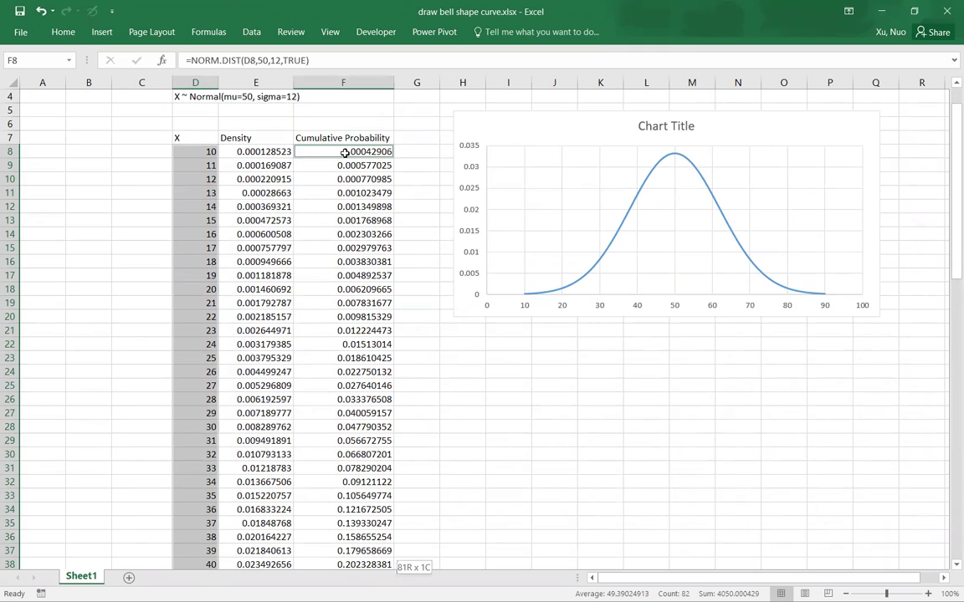
key("ctrl+shift+Down")
scroll(701, 312, "up", 10)
scroll(652, 460, "up", 7)
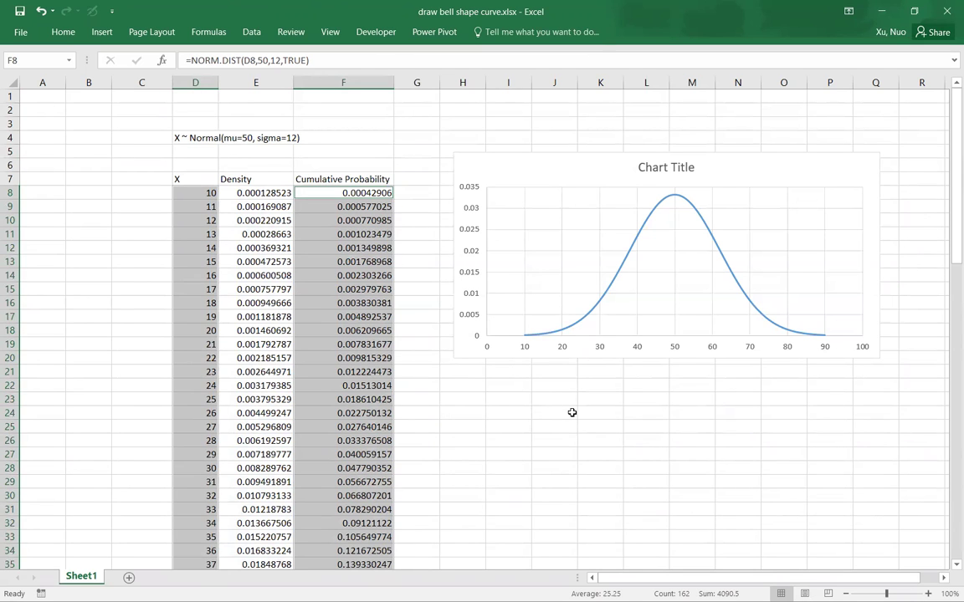
scroll(572, 413, "down", 1)
scroll(572, 413, "up", 1)
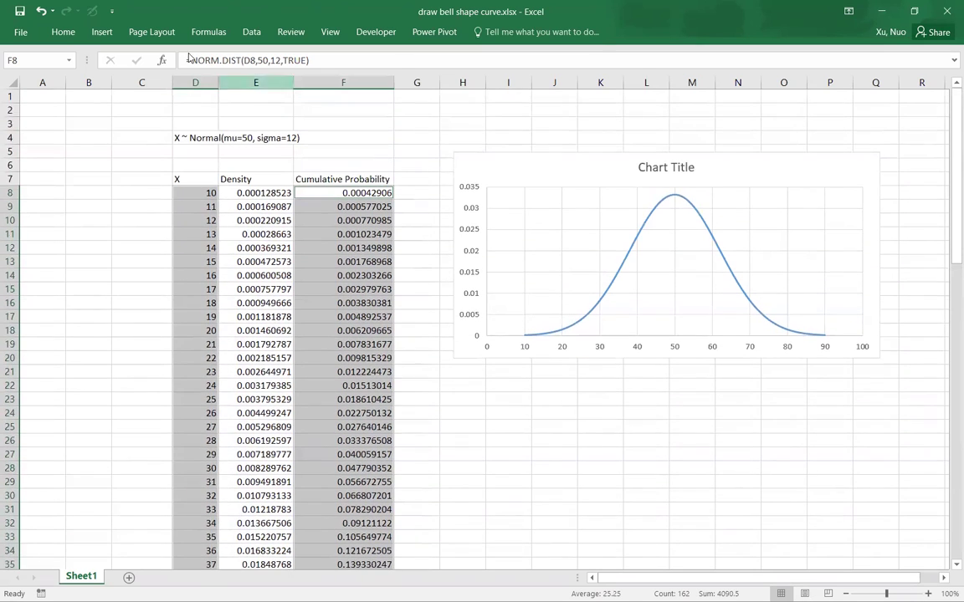
- Insert a Scatter with Smooth Lines chart of the selection and place it below the bell chart
left_click(103, 33)
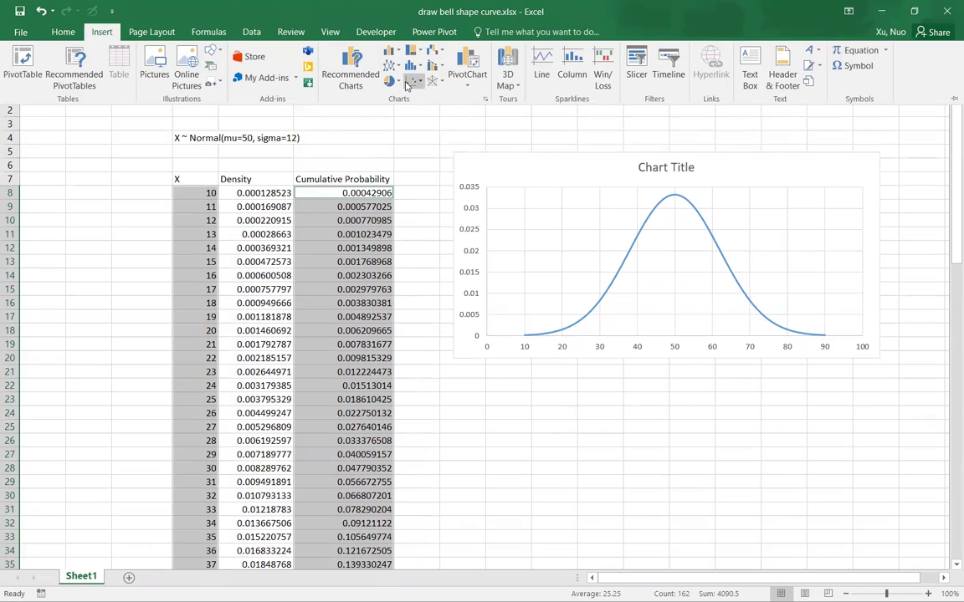
left_click(408, 83)
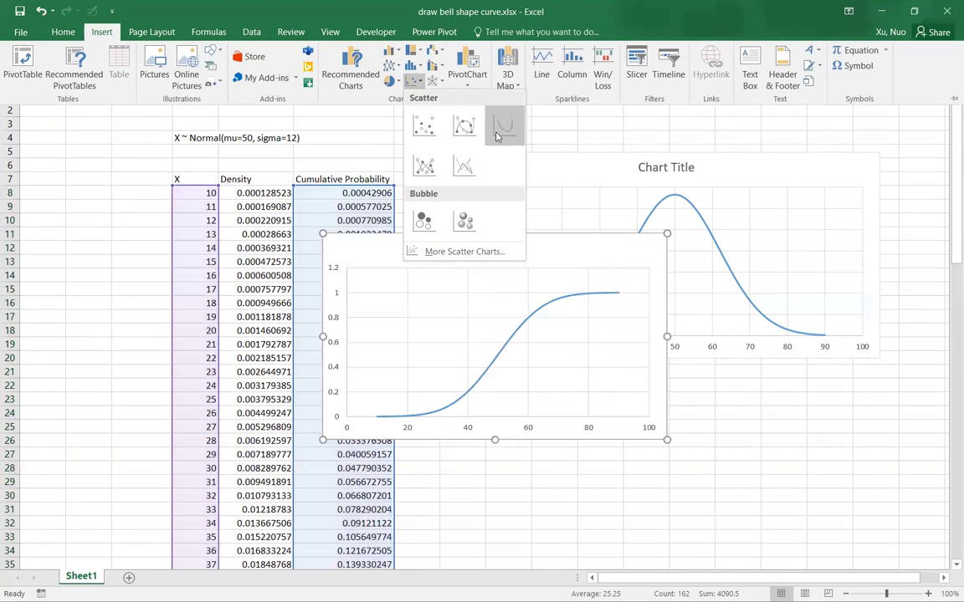
left_click(503, 127)
left_click_drag(565, 253, 734, 408)
- Nudge the S-shaped cumulative chart left so its left edge aligns with the bell chart above
scroll(702, 301, "down", 1)
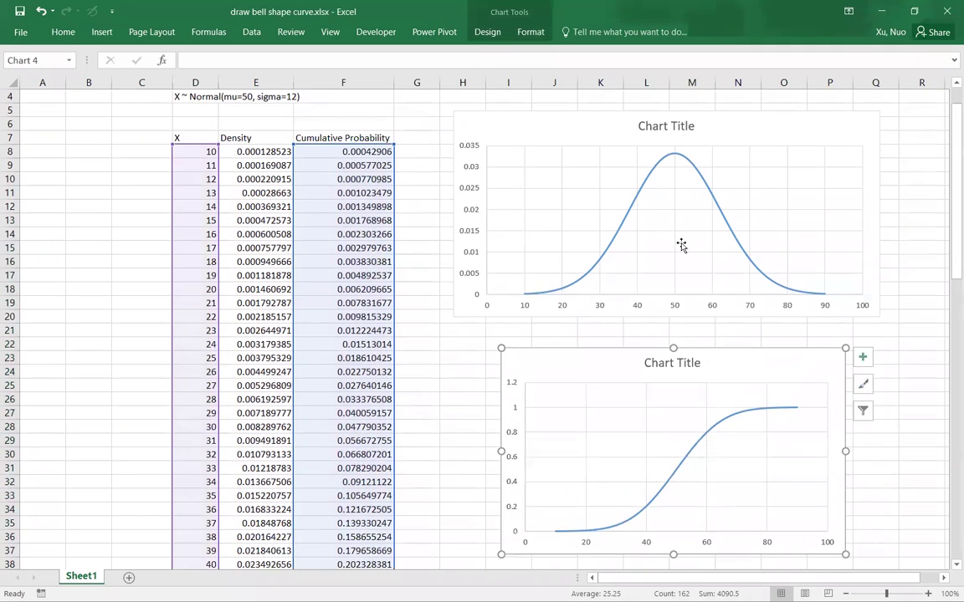
scroll(637, 264, "up", 1)
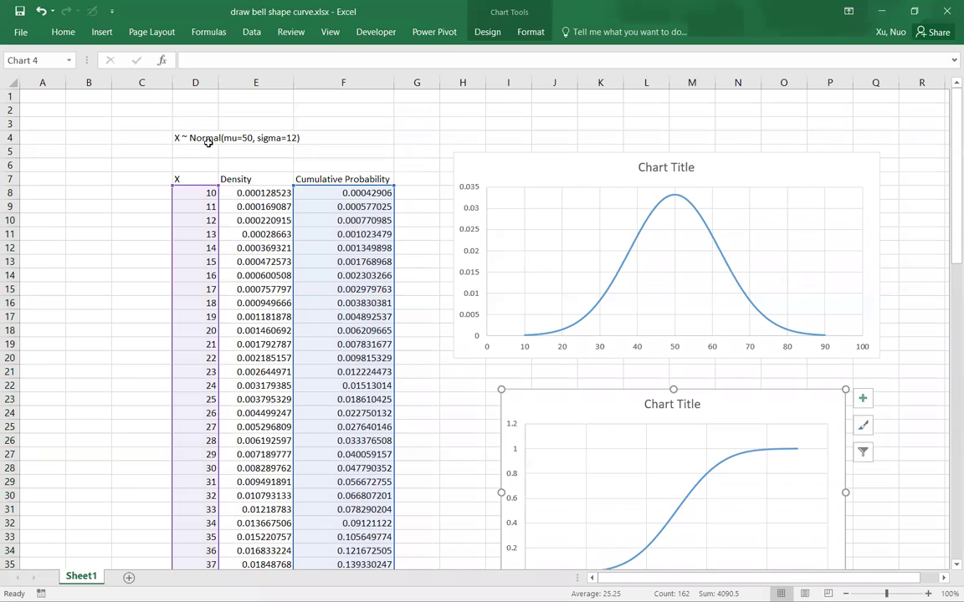
scroll(635, 293, "down", 2)
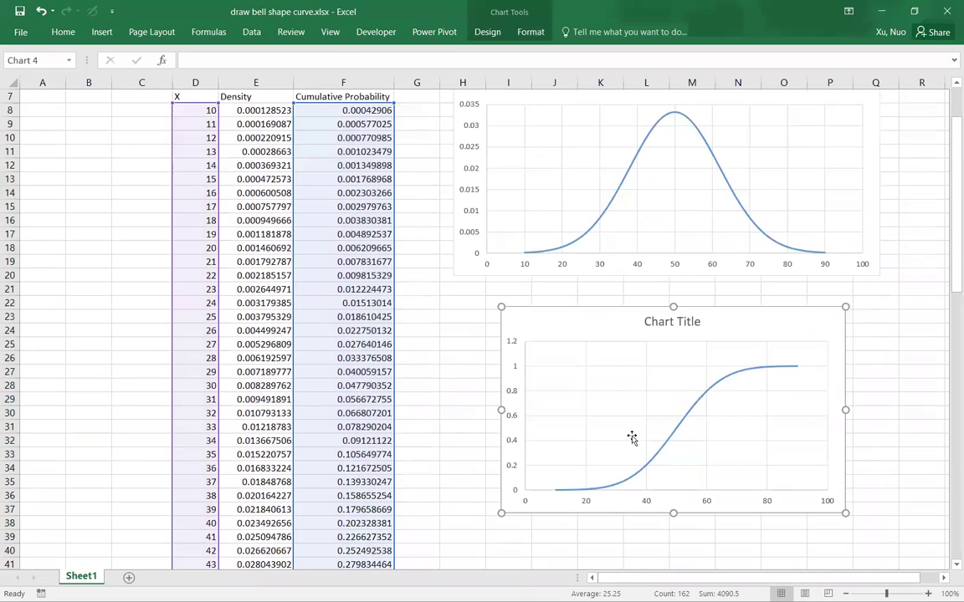
scroll(730, 437, "up", 2)
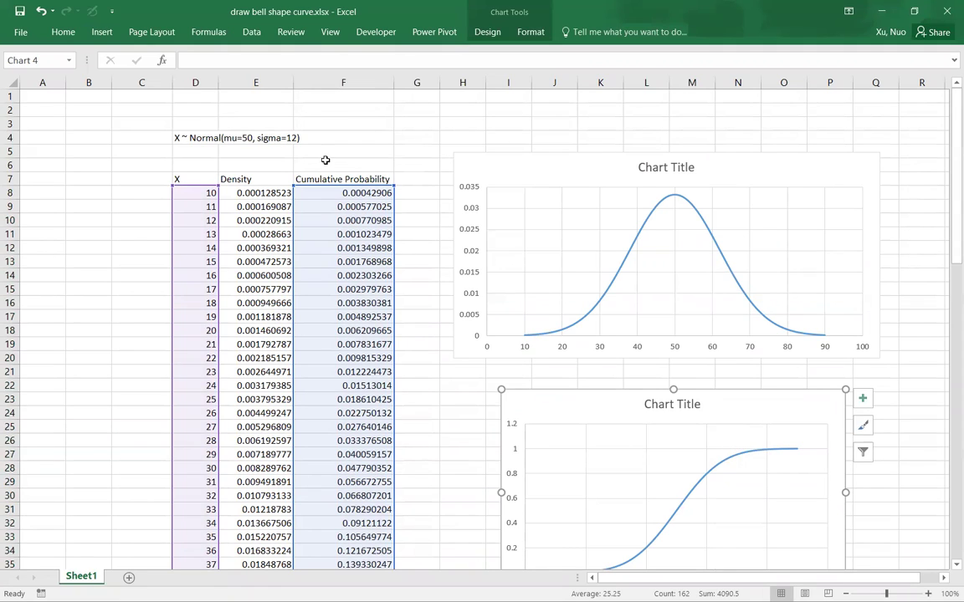
left_click_drag(565, 422, 522, 414)
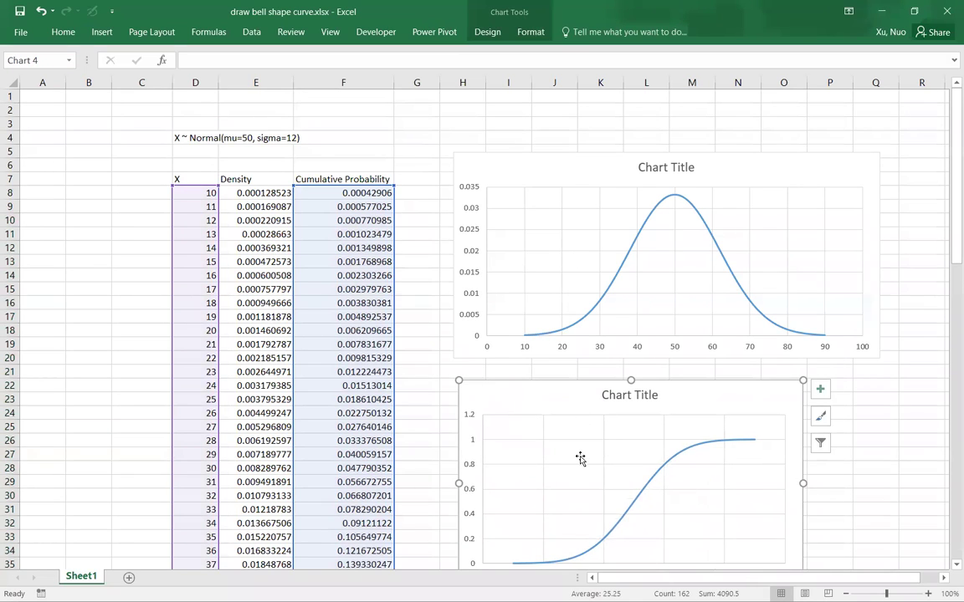
scroll(581, 452, "down", 1)
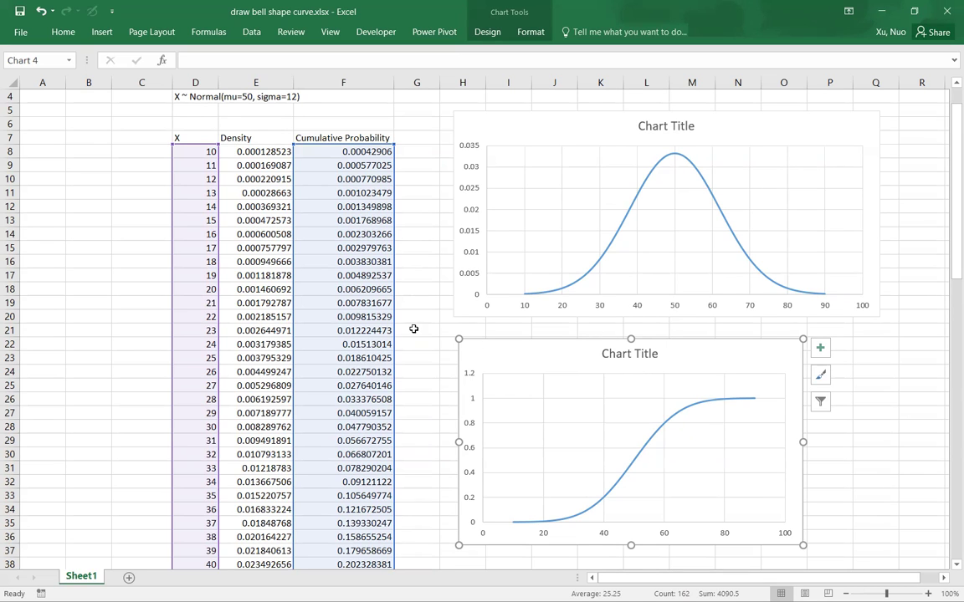
scroll(413, 329, "up", 1)
scroll(376, 309, "up", 1)
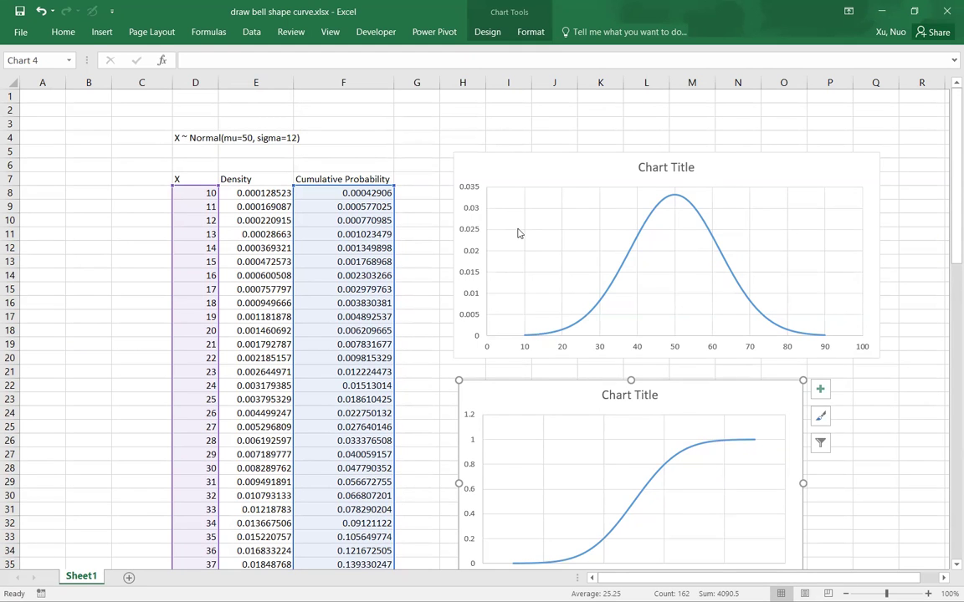
scroll(517, 226, "down", 1)
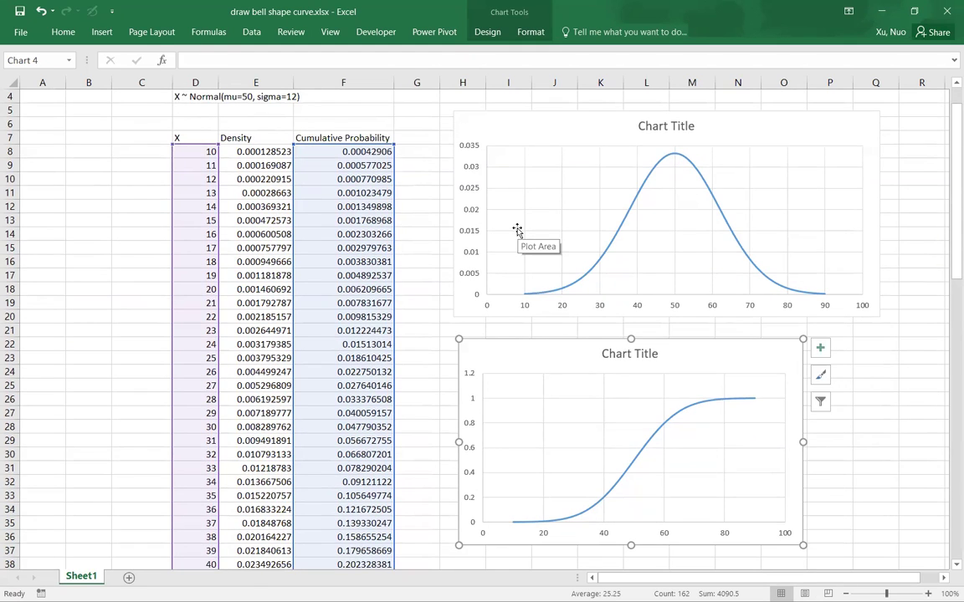